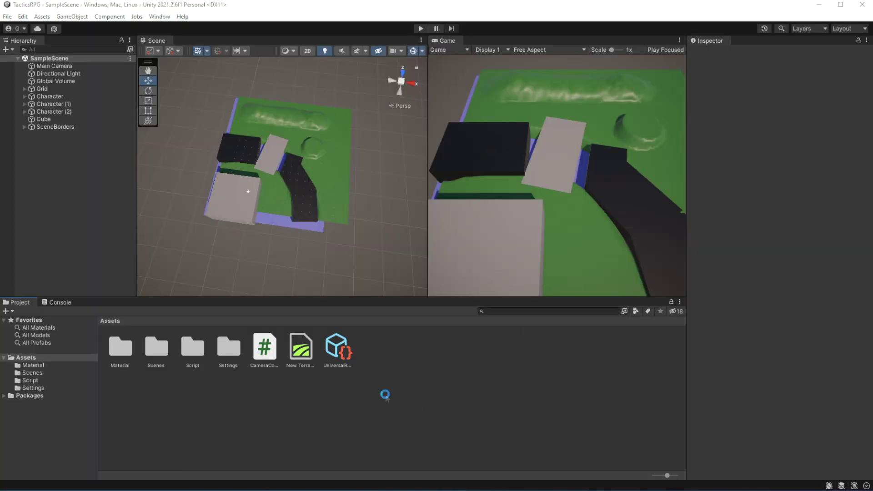
# Create a folder named Knight in the project's Assets folder
pyautogui.rightClick(385, 394)
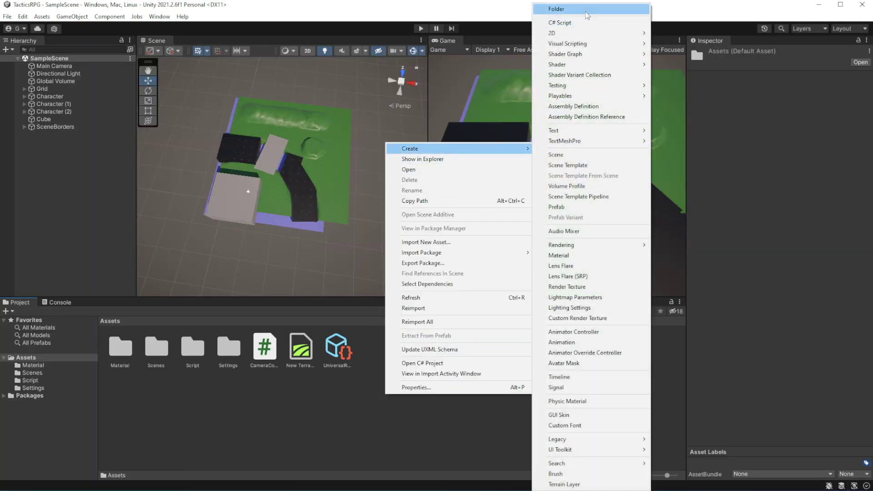
pyautogui.click(585, 10)
pyautogui.write('Knight')
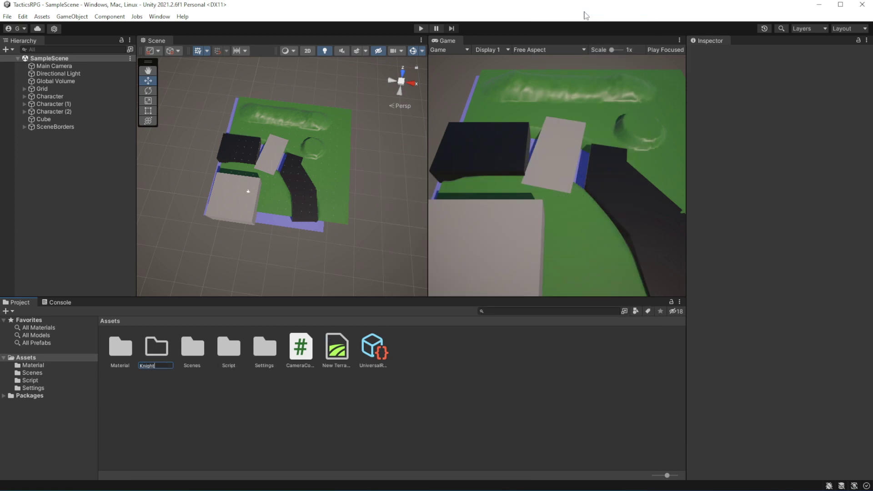
pyautogui.press('Return')
# Create a second folder named Model in the Assets folder
pyautogui.rightClick(400, 389)
pyautogui.moveTo(497, 143)
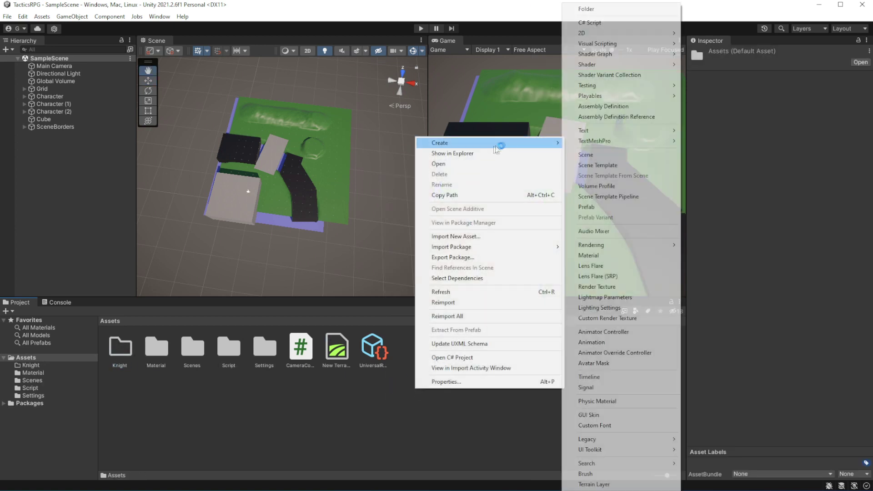
pyautogui.click(615, 14)
pyautogui.write('Model')
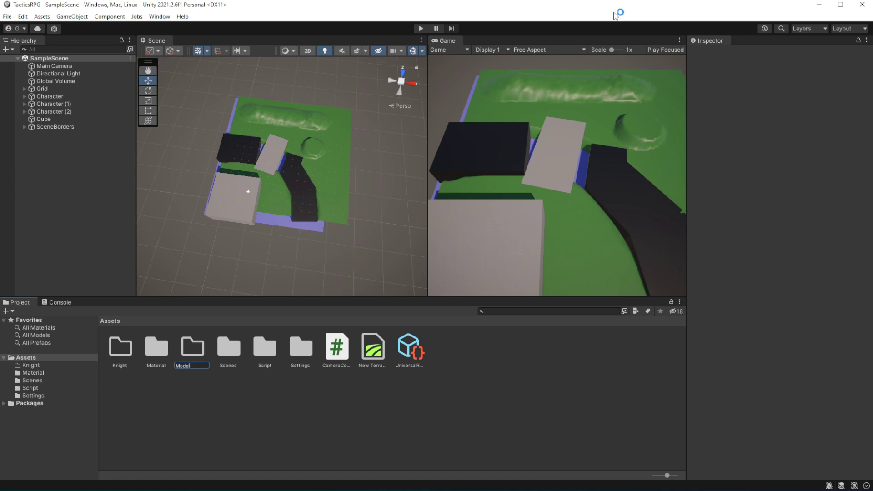
pyautogui.press('Return')
# Move the Knight folder into the Model folder and open the Knight folder inside it
pyautogui.moveTo(119, 348); pyautogui.dragTo(193, 347)
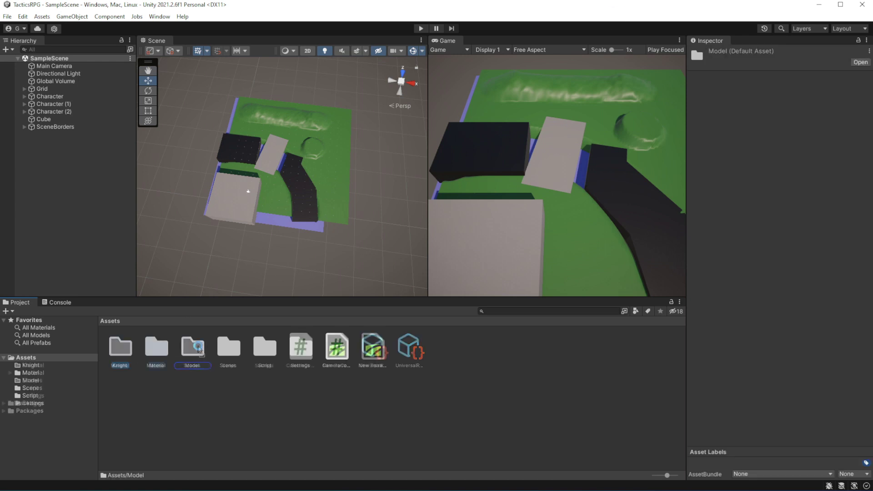
pyautogui.doubleClick(163, 348)
pyautogui.doubleClick(119, 348)
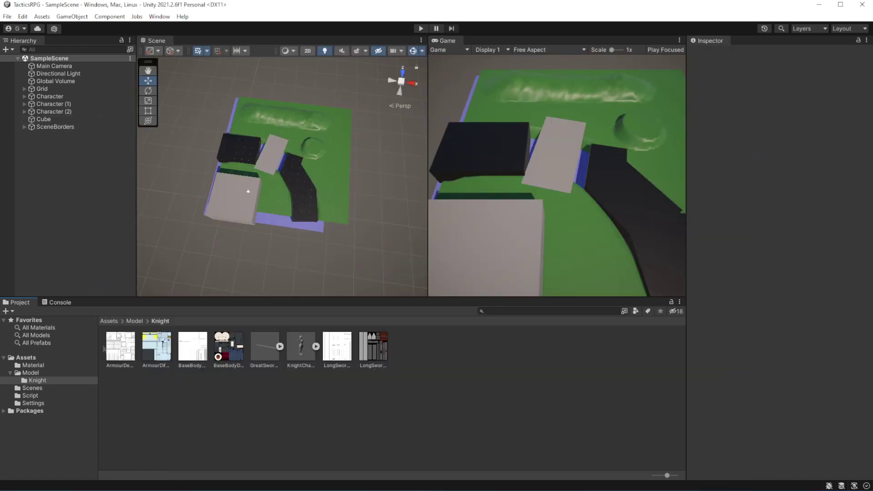
# Create a new scene from the Basic (URP) template
pyautogui.click(7, 17)
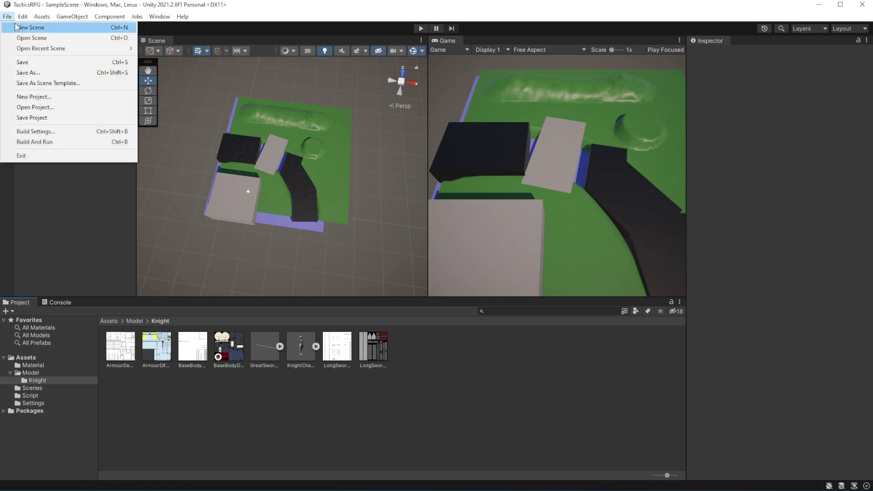
pyautogui.click(18, 25)
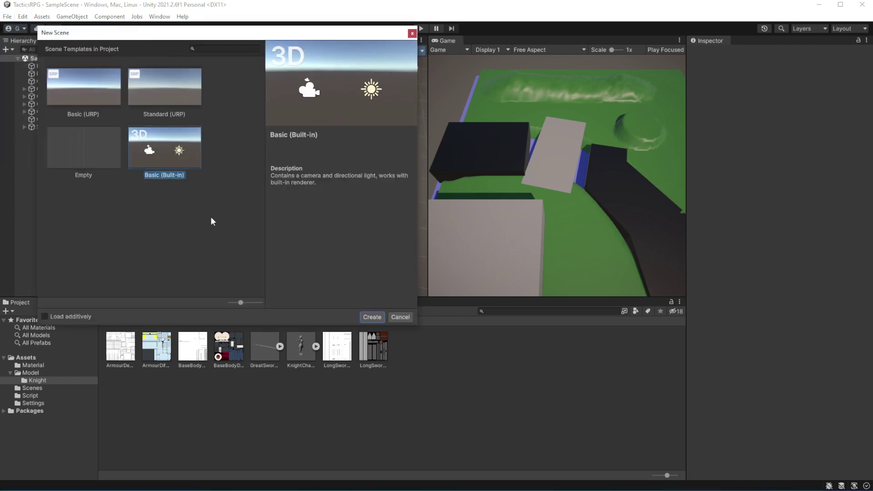
pyautogui.click(97, 100)
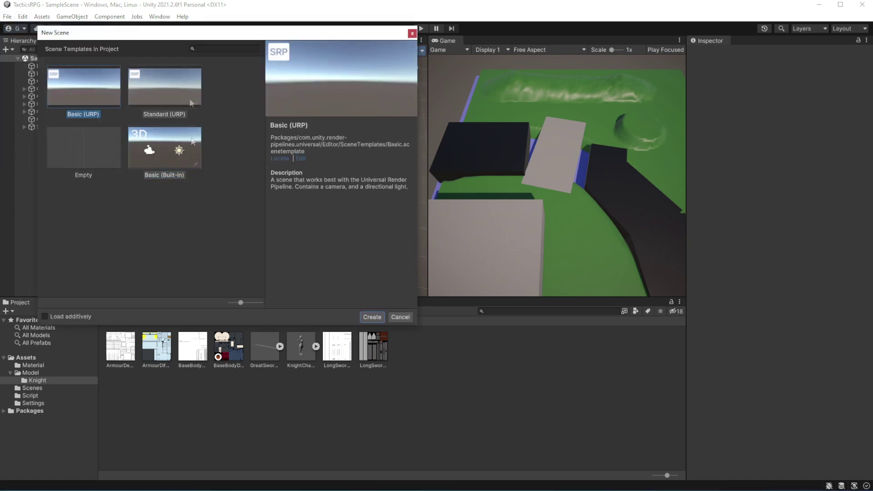
pyautogui.click(367, 318)
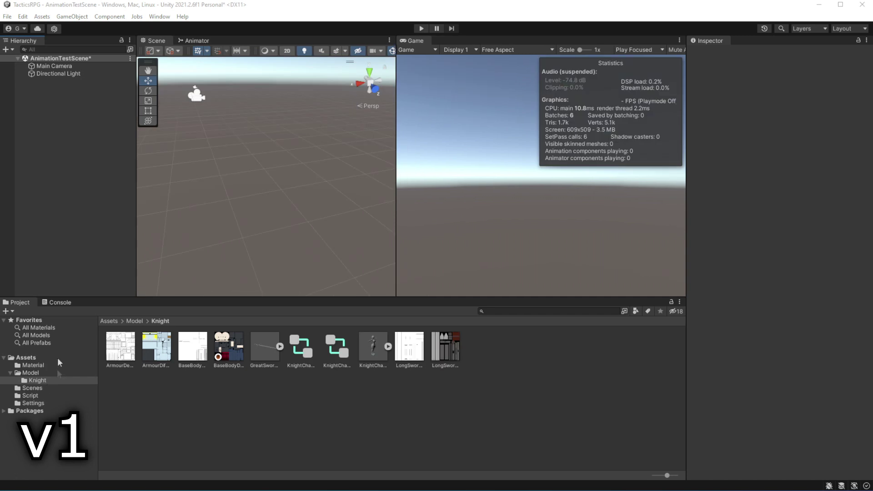
# Create a folder named GameAssetsGreg directly under Assets
pyautogui.click(42, 357)
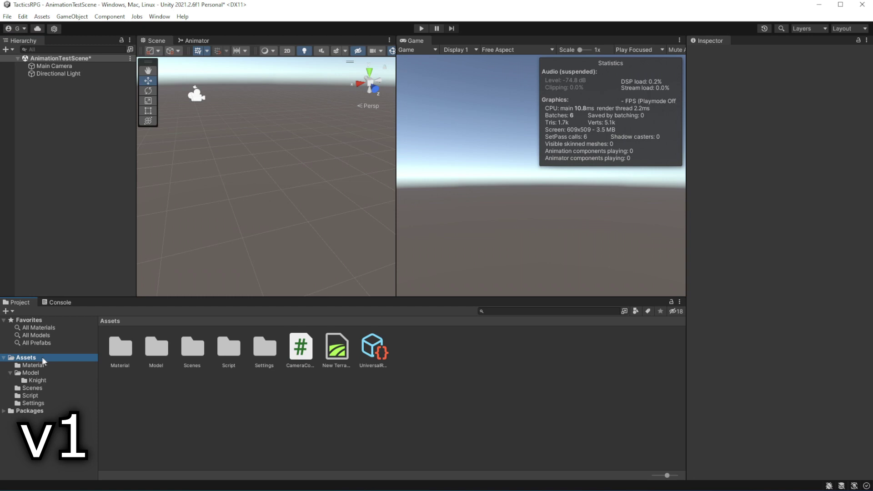
pyautogui.rightClick(42, 356)
pyautogui.moveTo(122, 111)
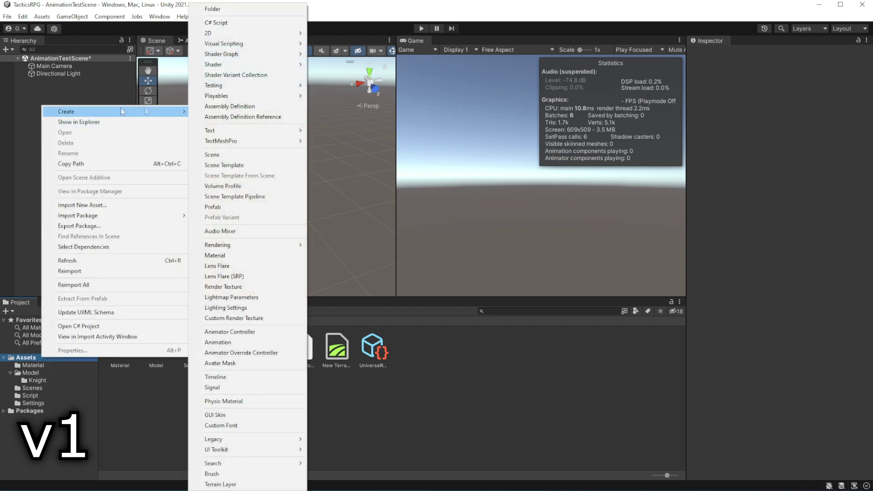
pyautogui.click(255, 10)
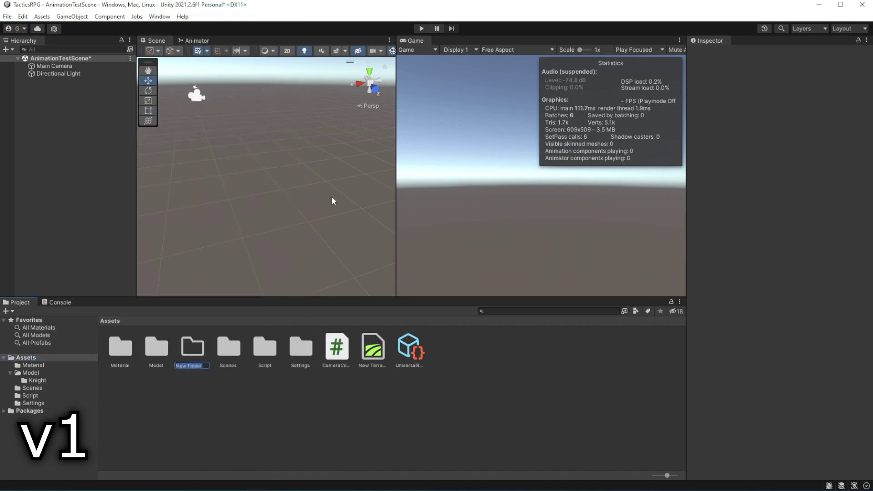
pyautogui.press('BackSpace')
pyautogui.write('Game')
pyautogui.write('AssetsG')
pyautogui.write('reg')
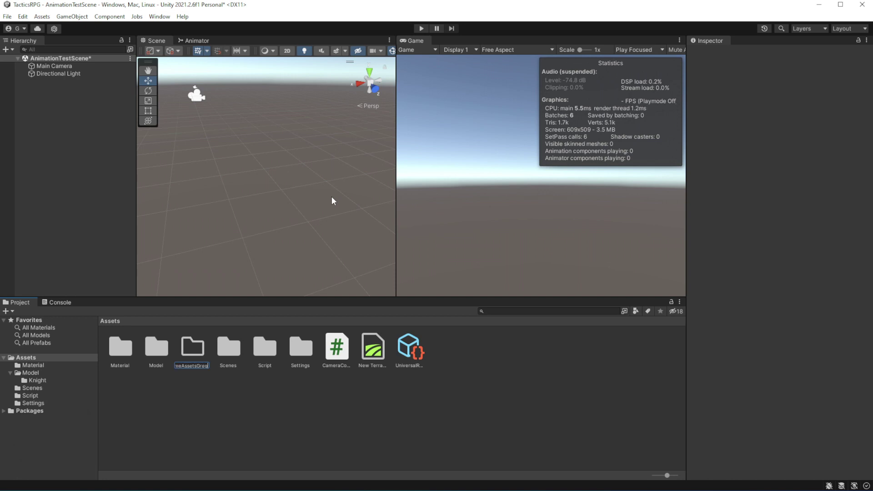
pyautogui.press('Return')
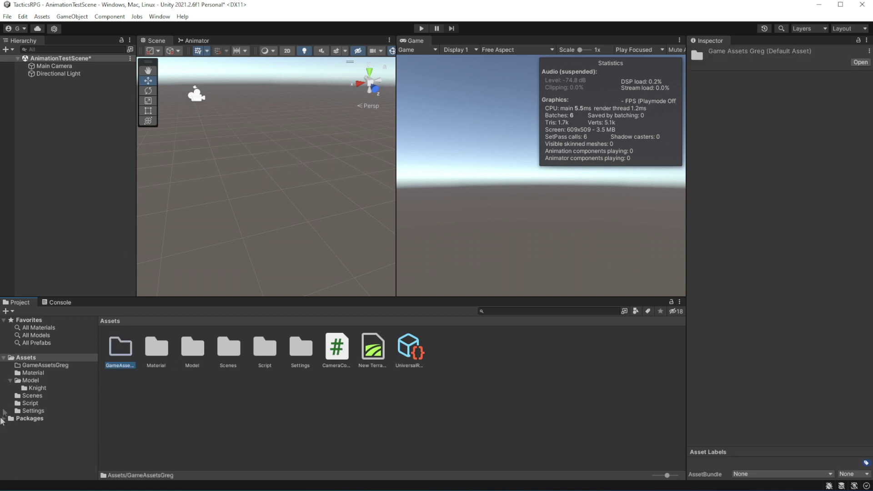
# Move the Model folder into GameAssetsGreg and save the scene
pyautogui.click(32, 378)
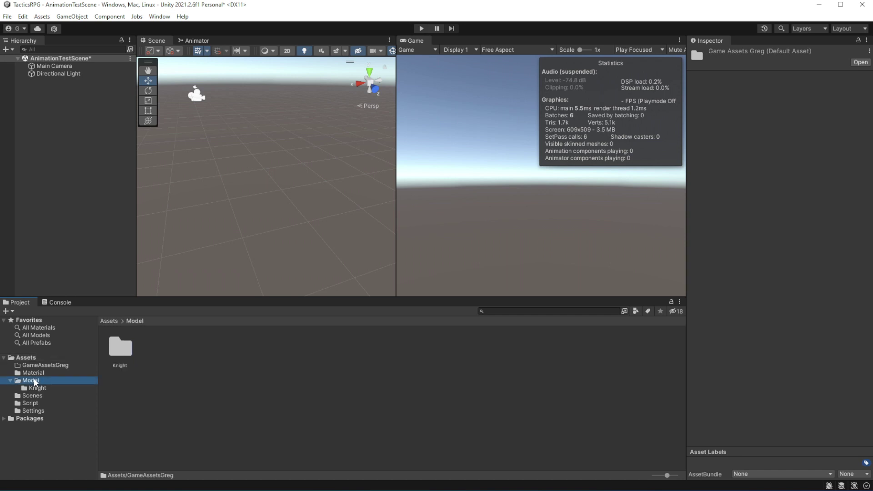
pyautogui.moveTo(37, 367); pyautogui.dragTo(36, 367)
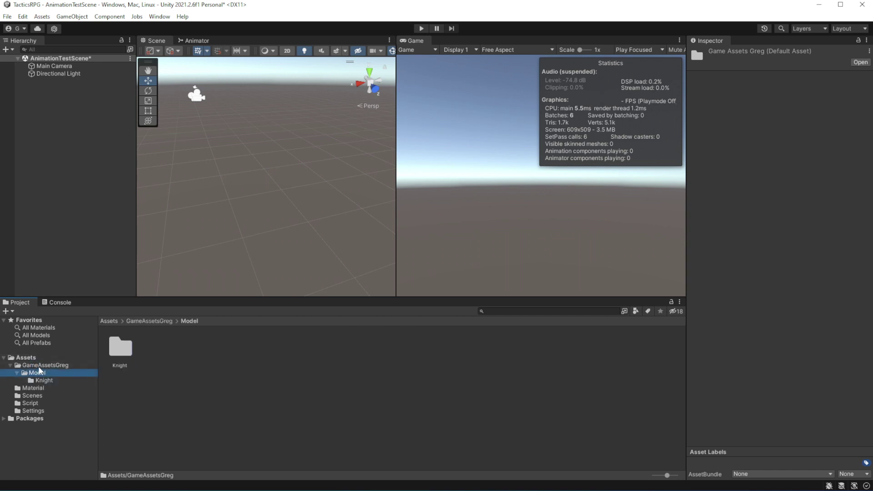
pyautogui.click(39, 367)
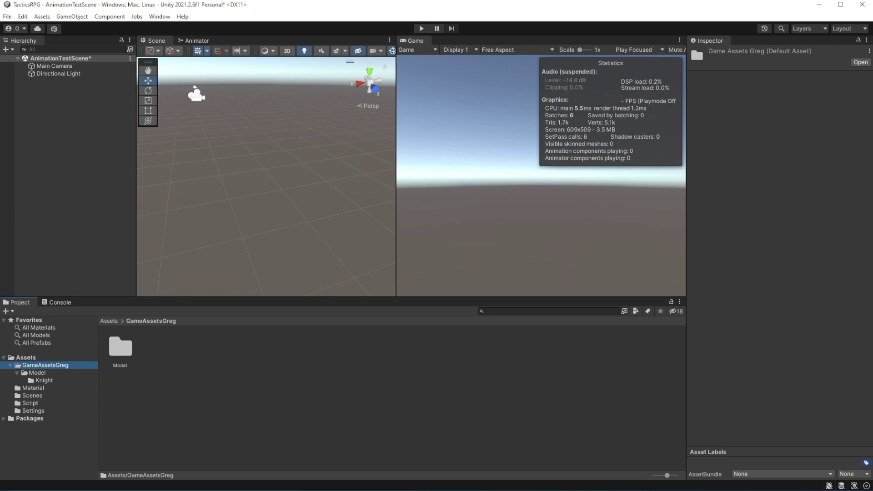
pyautogui.hotkey('ctrl', 's')
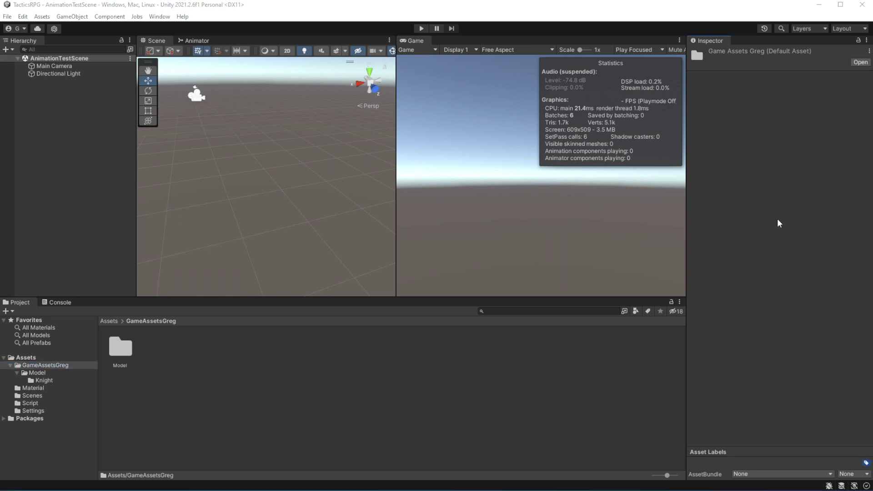
# Add the knight character model from the Model/Knight folder to the scene and frame it in the scene view
pyautogui.click(124, 352)
pyautogui.doubleClick(124, 351)
pyautogui.doubleClick(122, 349)
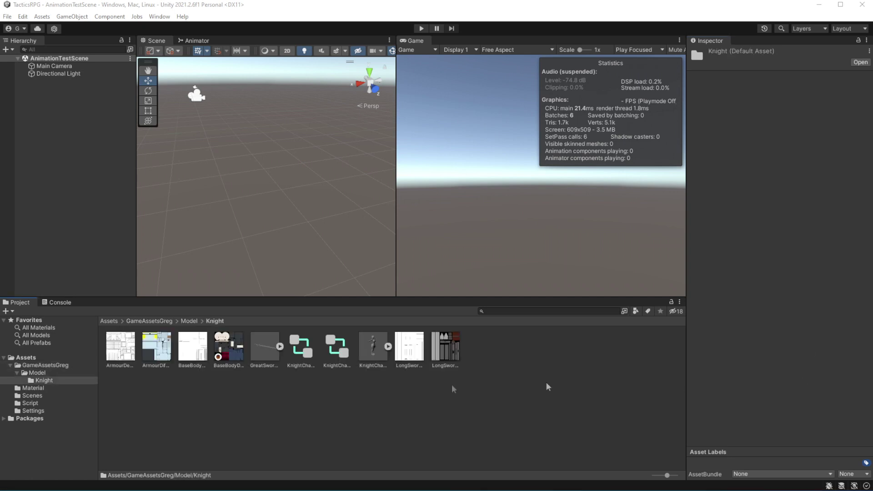
pyautogui.moveTo(373, 347); pyautogui.dragTo(88, 140)
pyautogui.scroll(-8, 370, 197)
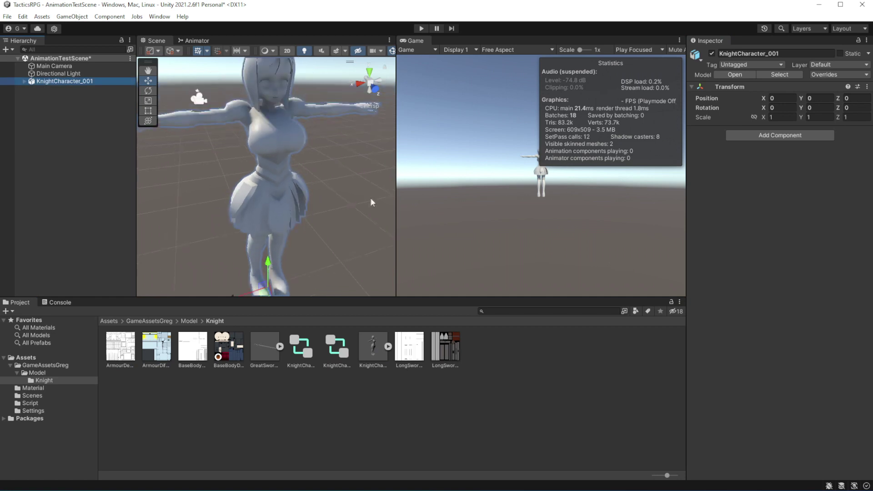
pyautogui.press('f')
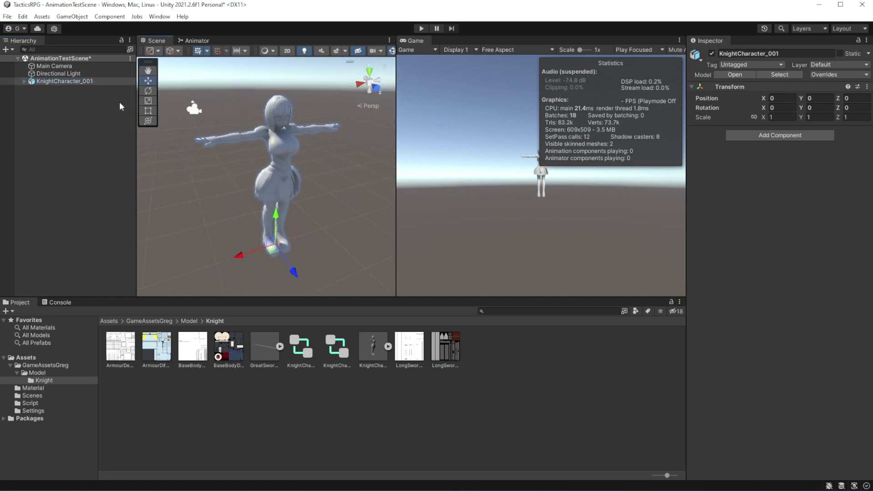
# Place the great sword model beside the knight in the scene and move it below KnightCharacter_001 in the object list
pyautogui.moveTo(264, 346); pyautogui.dragTo(219, 260)
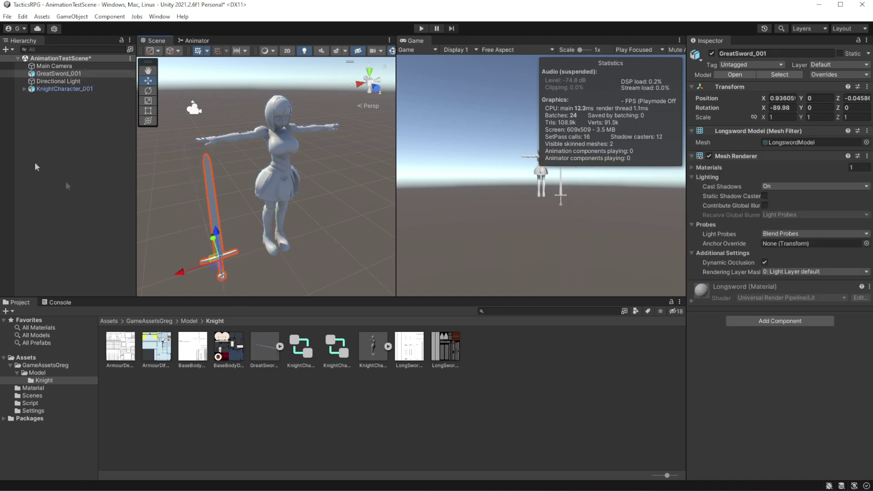
pyautogui.click(24, 89)
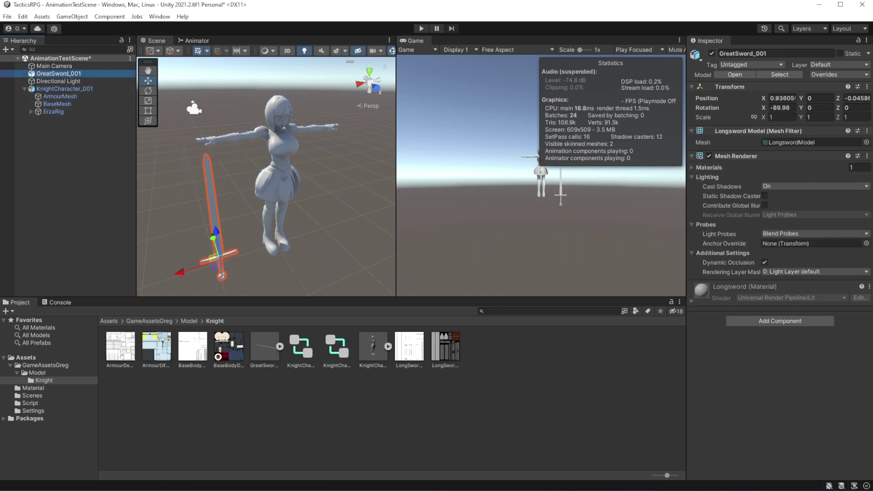
pyautogui.moveTo(275, 234); pyautogui.dragTo(293, 218, button='middle')
pyautogui.keyDown('alt'); pyautogui.moveTo(293, 218); pyautogui.dragTo(266, 189); pyautogui.keyUp('alt')
pyautogui.click(276, 184)
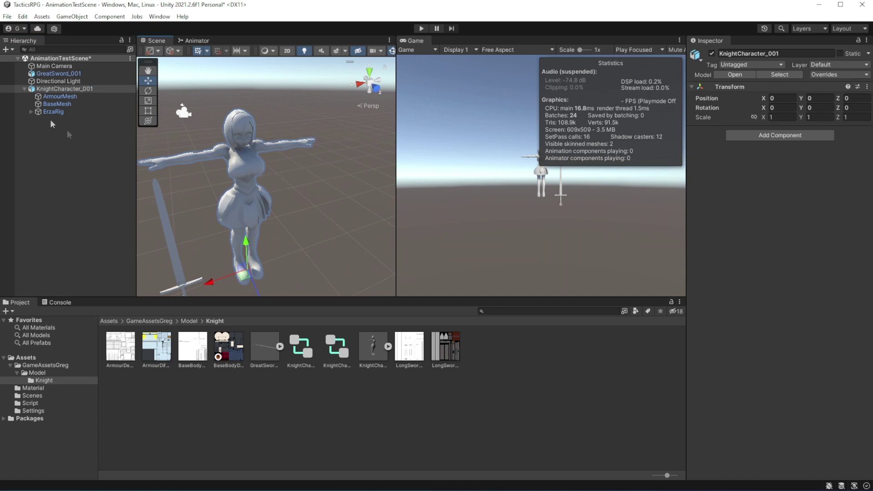
pyautogui.moveTo(58, 73); pyautogui.dragTo(78, 132)
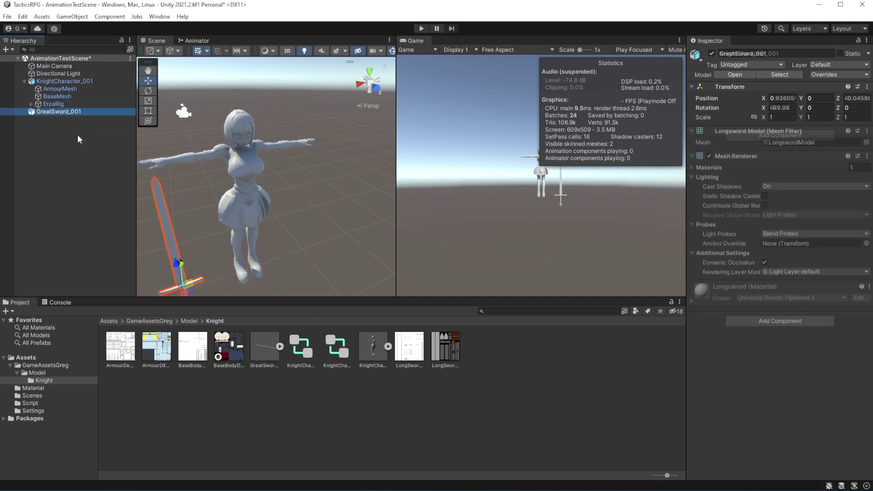
# Apply the armour diffuse texture to the knight's ArmourMesh and assign the white armour texture as its material's occlusion map
pyautogui.click(24, 81)
pyautogui.click(43, 82)
pyautogui.click(24, 81)
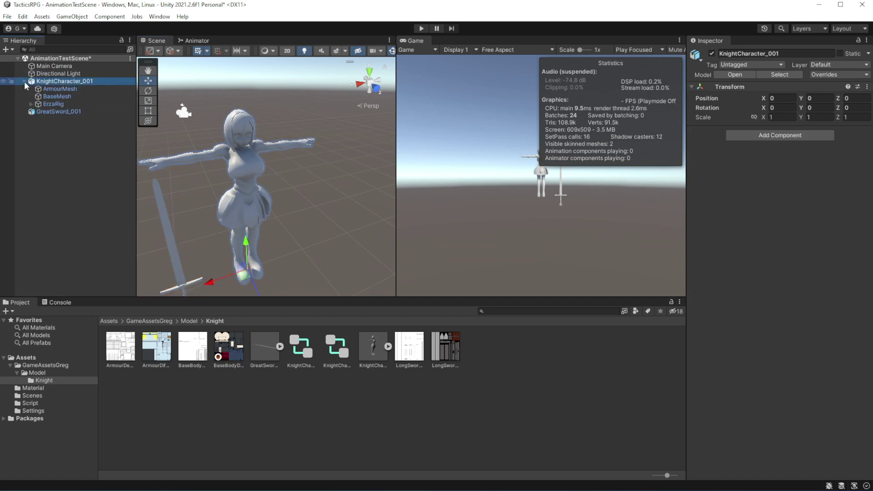
pyautogui.click(59, 89)
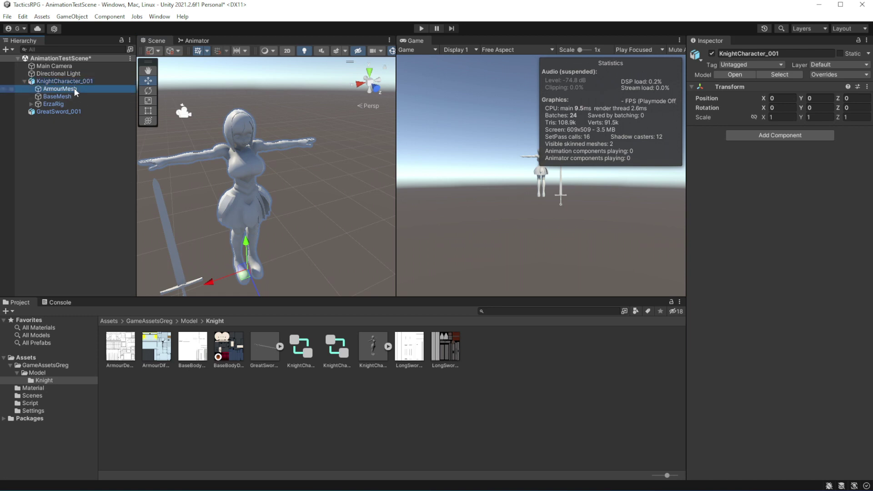
pyautogui.moveTo(239, 177); pyautogui.dragTo(256, 169, button='middle')
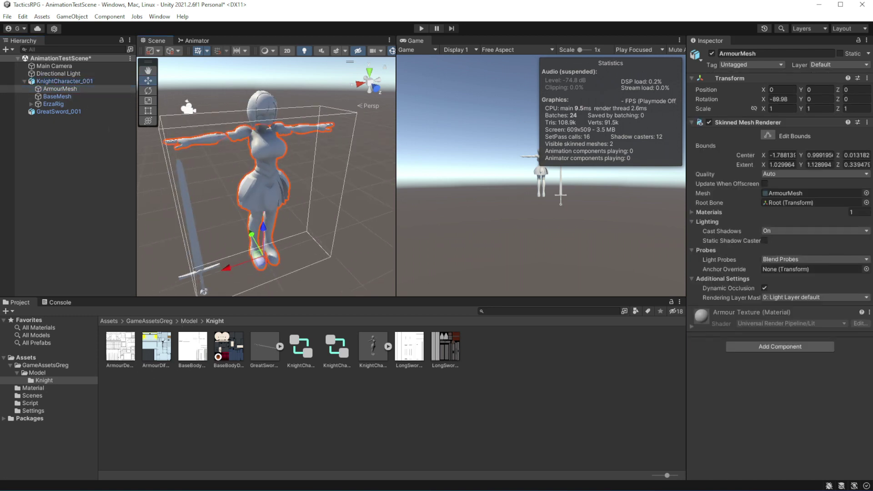
pyautogui.press('f')
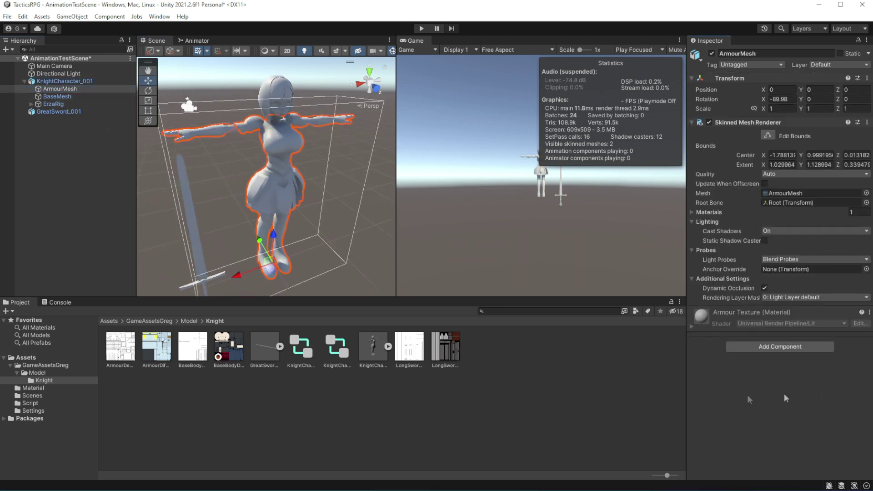
pyautogui.moveTo(156, 347); pyautogui.dragTo(769, 374)
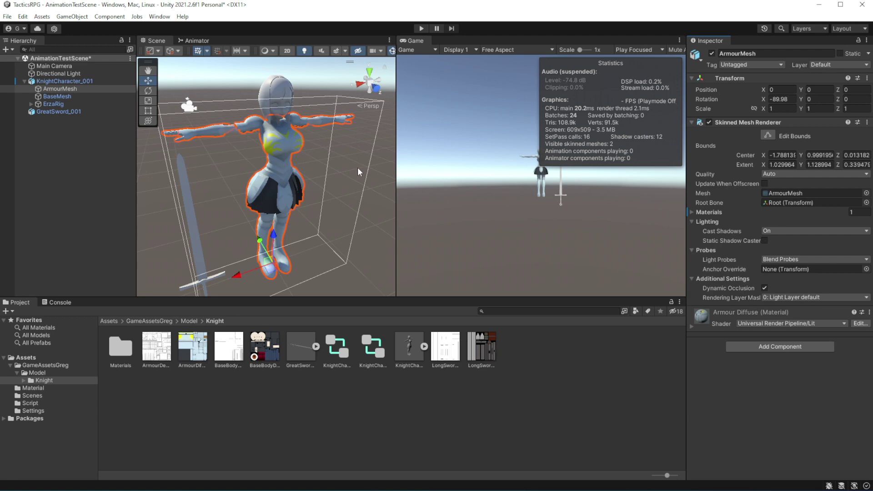
pyautogui.click(690, 326)
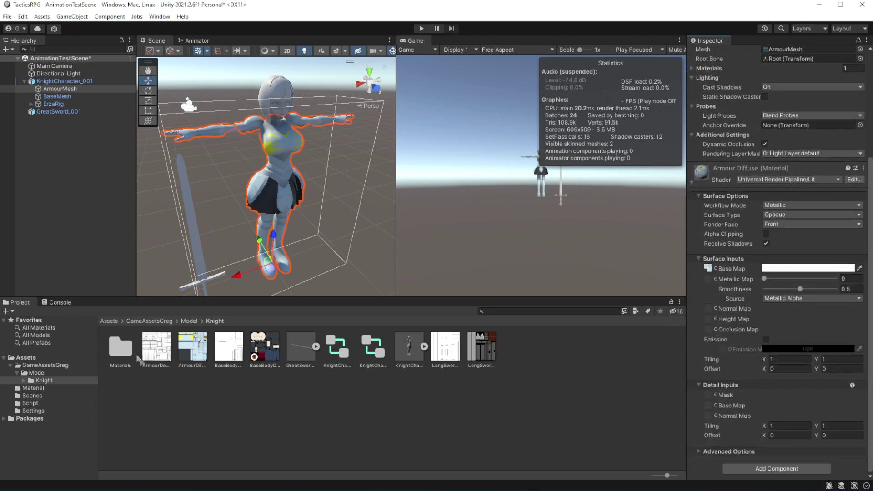
pyautogui.moveTo(157, 347)
pyautogui.mouseDown()
pyautogui.moveTo(569, 359)
pyautogui.moveTo(709, 330)
pyautogui.mouseUp()
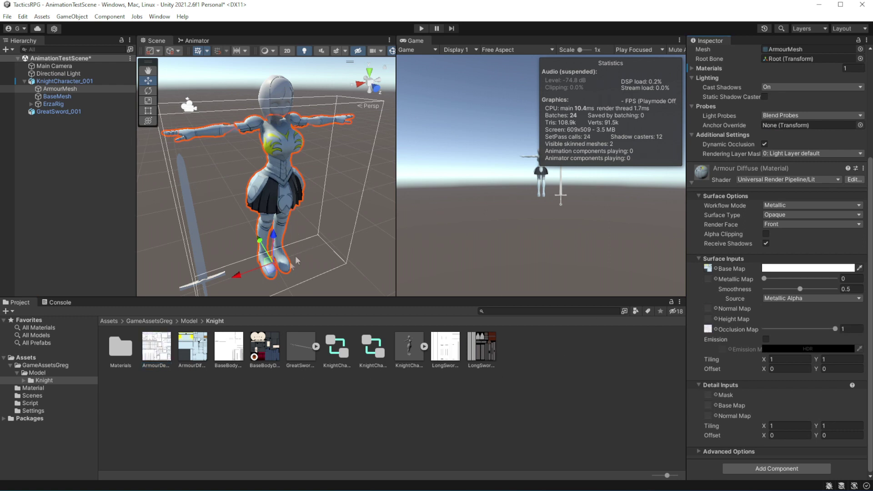
# Apply the base body diffuse texture to the knight's BaseMesh
pyautogui.click(79, 96)
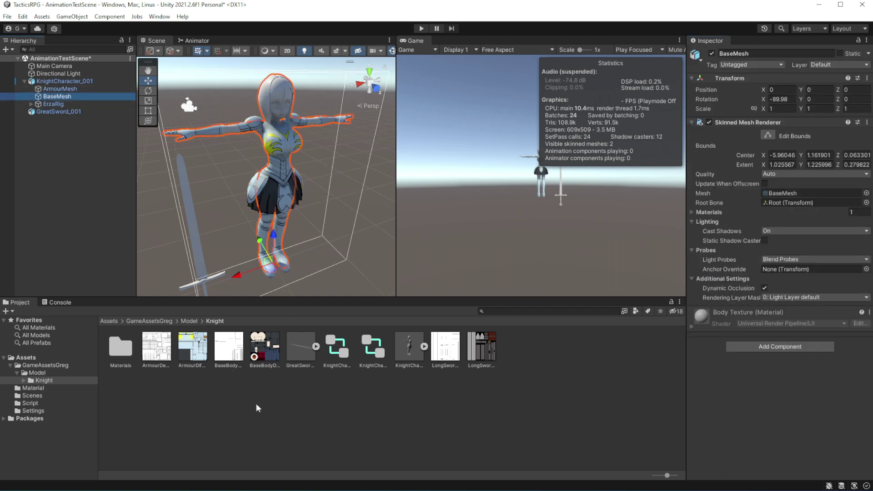
pyautogui.moveTo(267, 348); pyautogui.dragTo(275, 173)
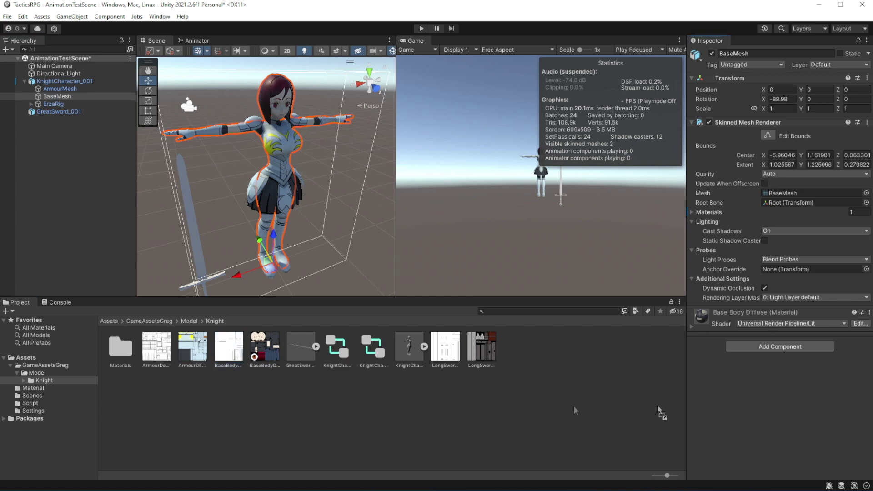
# Assign the base body detail texture as the occlusion map of the Base Body Diffuse material
pyautogui.click(692, 327)
pyautogui.scroll(-5, 733, 330)
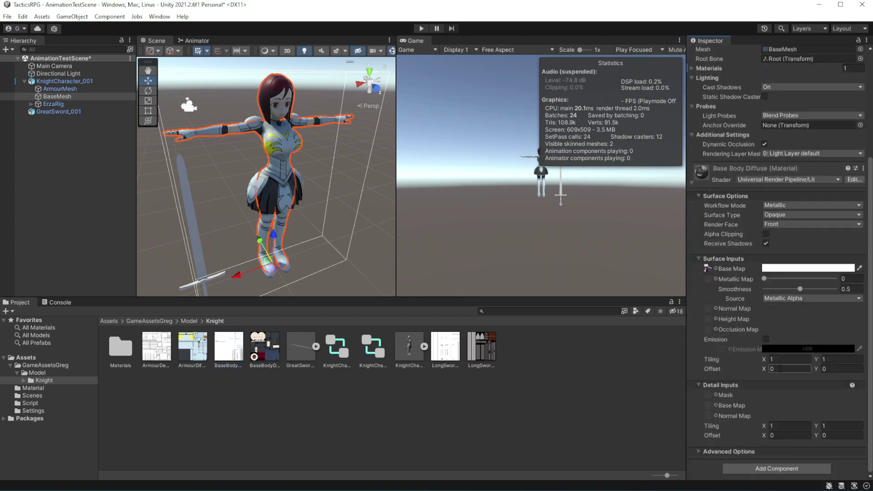
pyautogui.moveTo(228, 348); pyautogui.dragTo(708, 329)
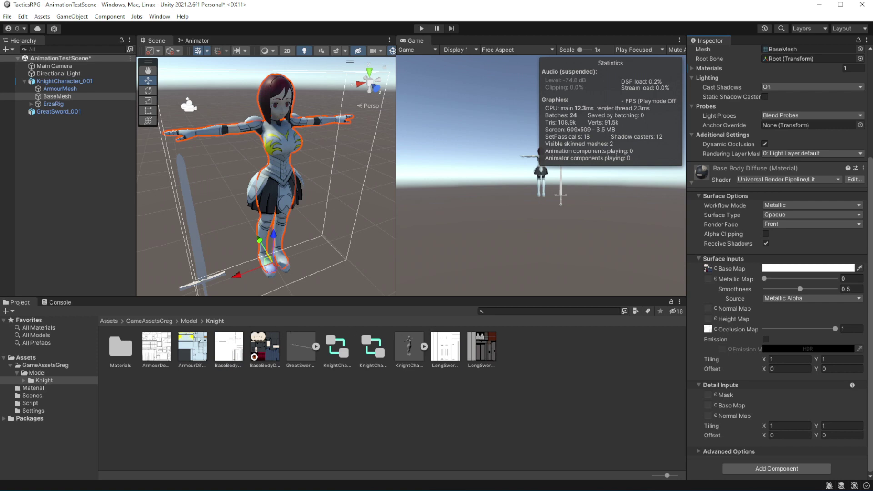
# Apply the LongSwordDiffuse texture to the great sword and assign LongSwordAO as its material's occlusion map
pyautogui.moveTo(231, 206); pyautogui.dragTo(239, 185, button='middle')
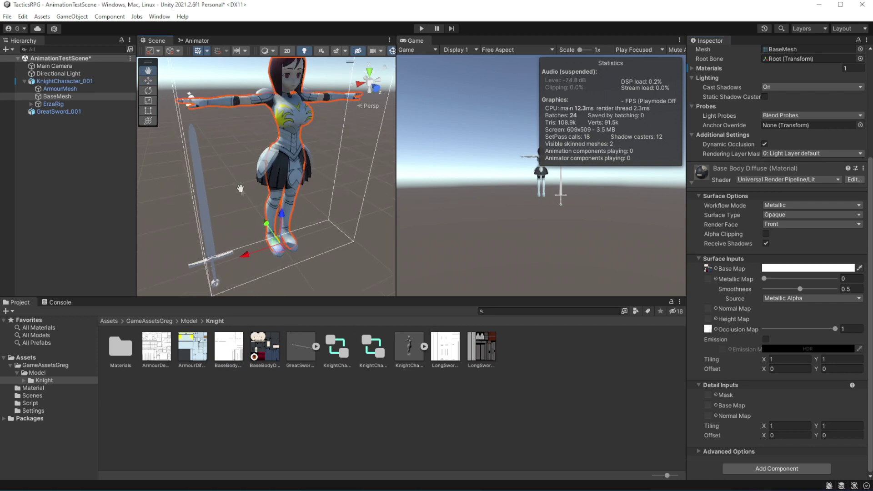
pyautogui.click(206, 196)
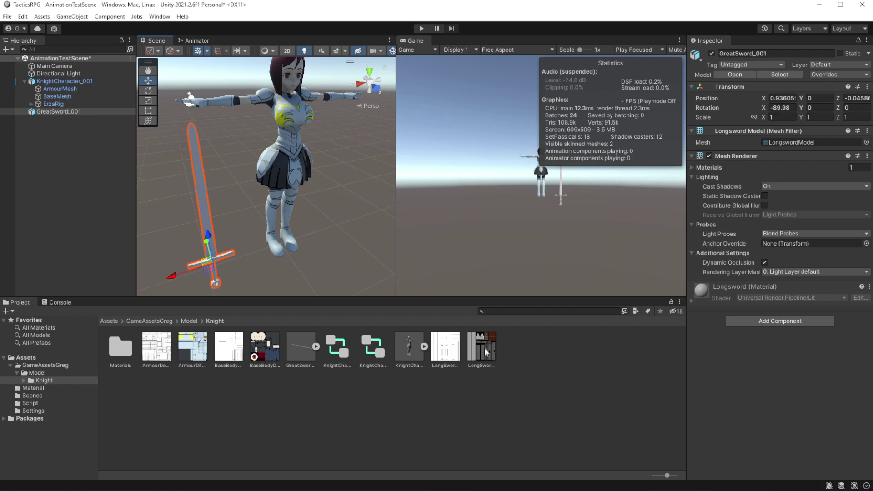
pyautogui.moveTo(484, 348); pyautogui.dragTo(792, 396)
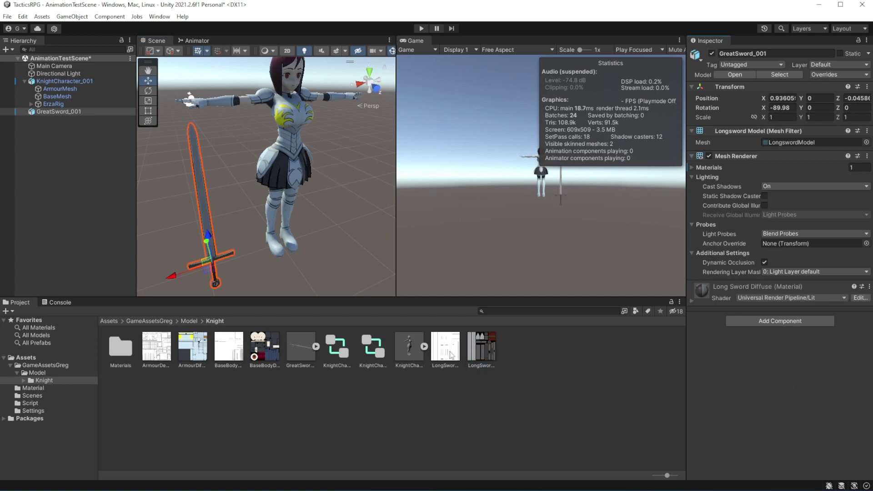
pyautogui.click(693, 300)
pyautogui.scroll(-3, 718, 343)
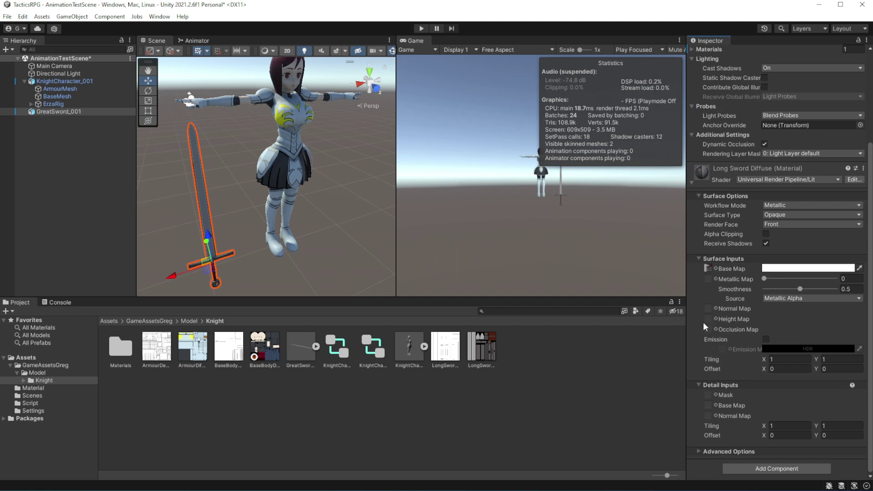
pyautogui.moveTo(446, 348); pyautogui.dragTo(712, 333)
pyautogui.click(542, 382)
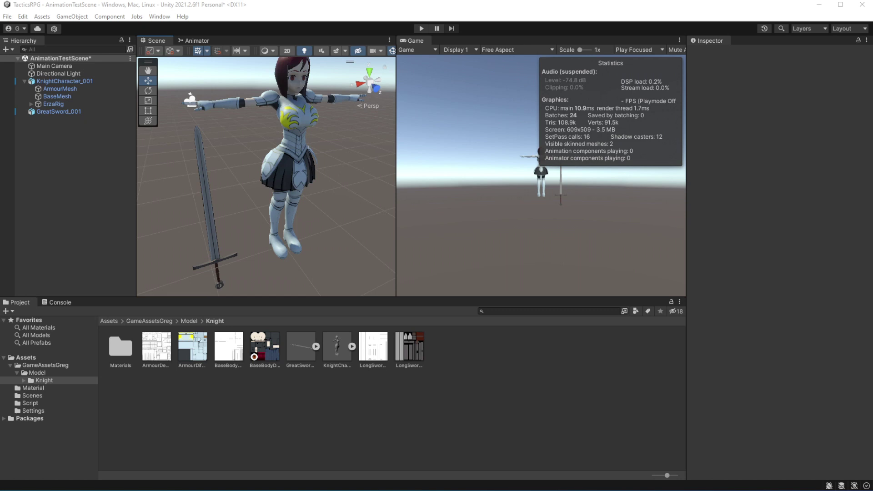
# Expand the KnightCharacter_001 asset in a list layout and inspect its import settings and ErzaRig|TwoHanded-Idle clip
pyautogui.click(352, 347)
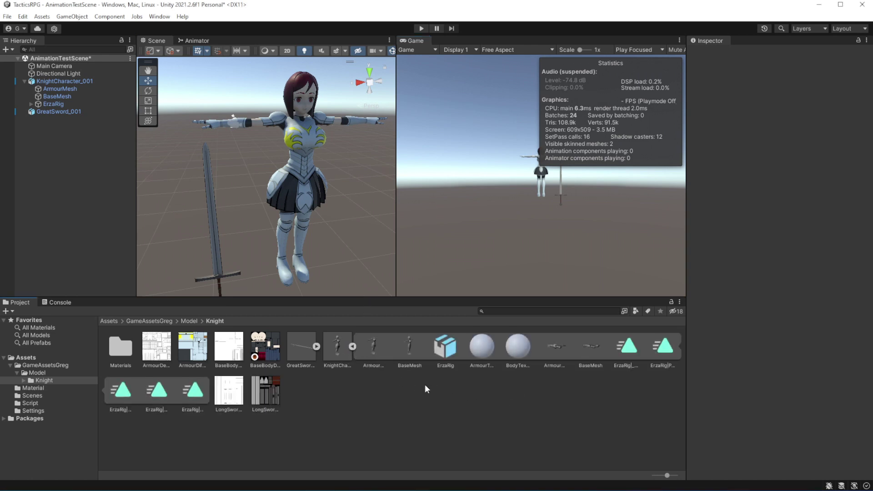
pyautogui.keyDown('ctrl'); pyautogui.scroll(-5, 425, 385); pyautogui.keyUp('ctrl')
pyautogui.keyDown('ctrl'); pyautogui.scroll(-1, 425, 387); pyautogui.keyUp('ctrl')
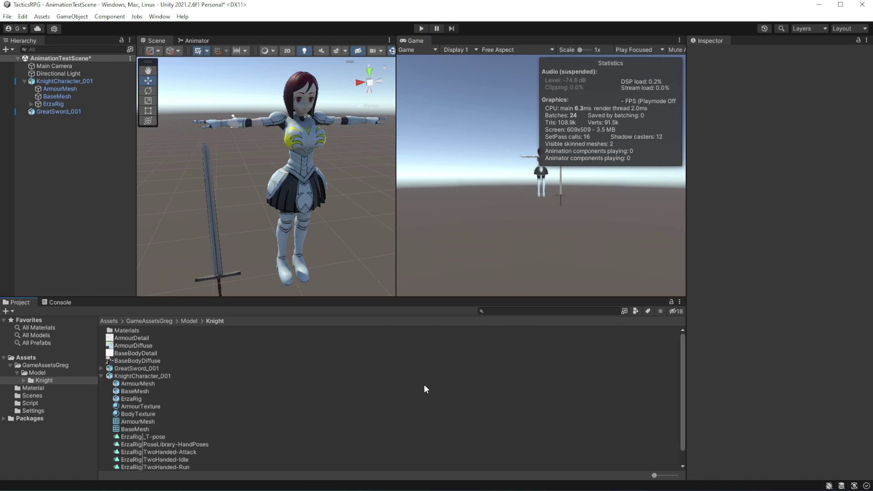
pyautogui.scroll(-1, 350, 394)
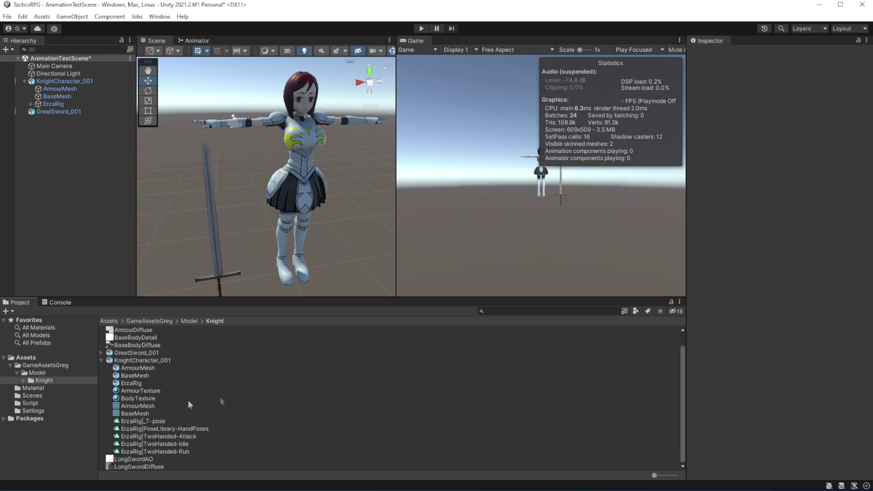
pyautogui.click(140, 360)
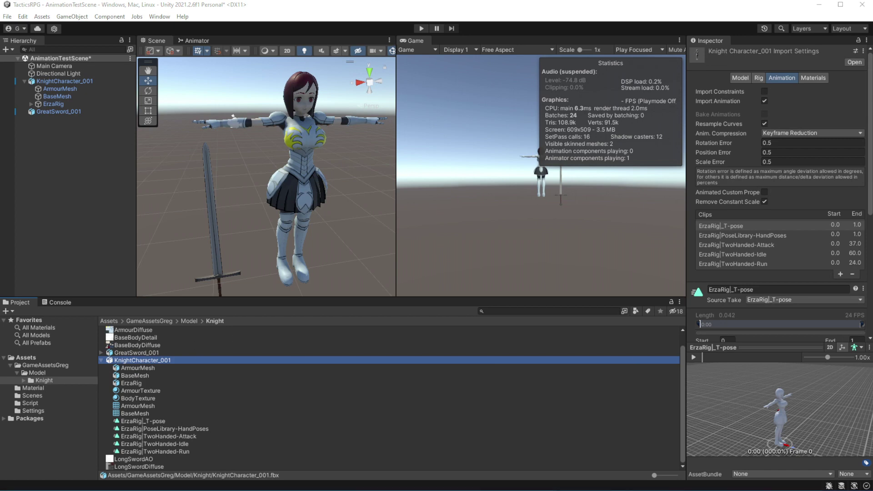
pyautogui.click(184, 443)
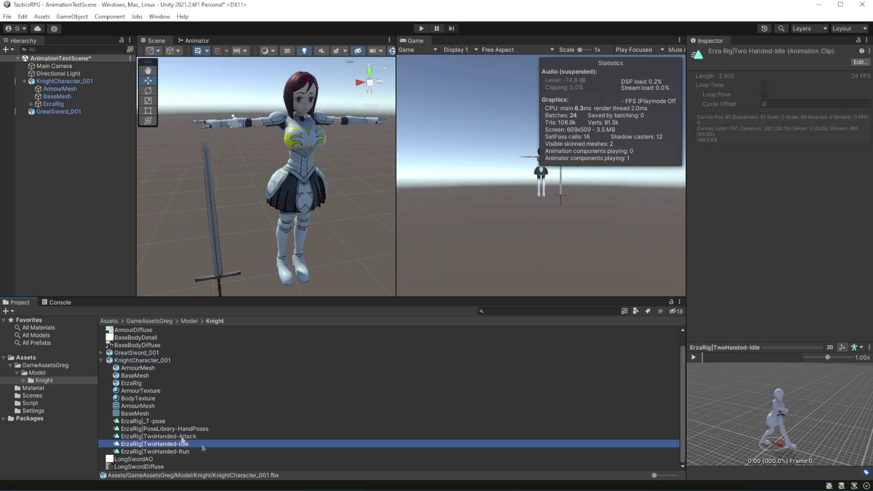
# Assign the ErzaRig|TwoHanded-Idle clip to the scene's KnightCharacter_001 and open its animator controller in a widened graph view
pyautogui.click(93, 82)
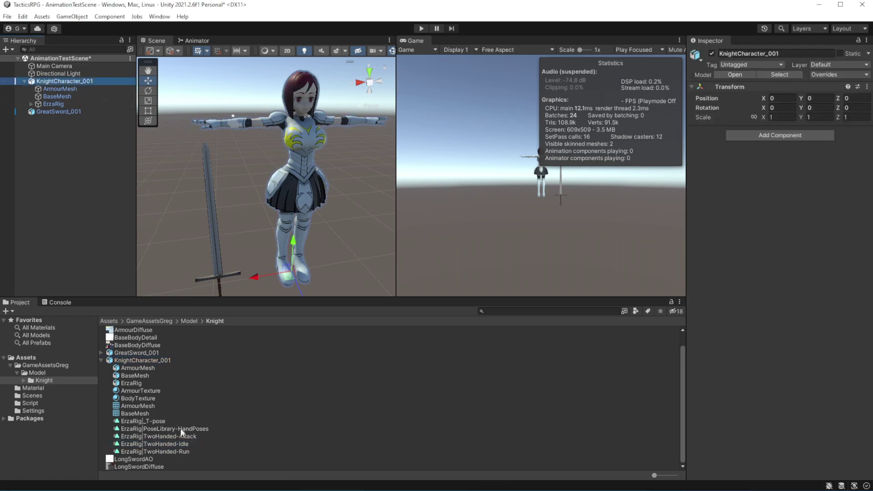
pyautogui.moveTo(162, 445); pyautogui.dragTo(795, 218)
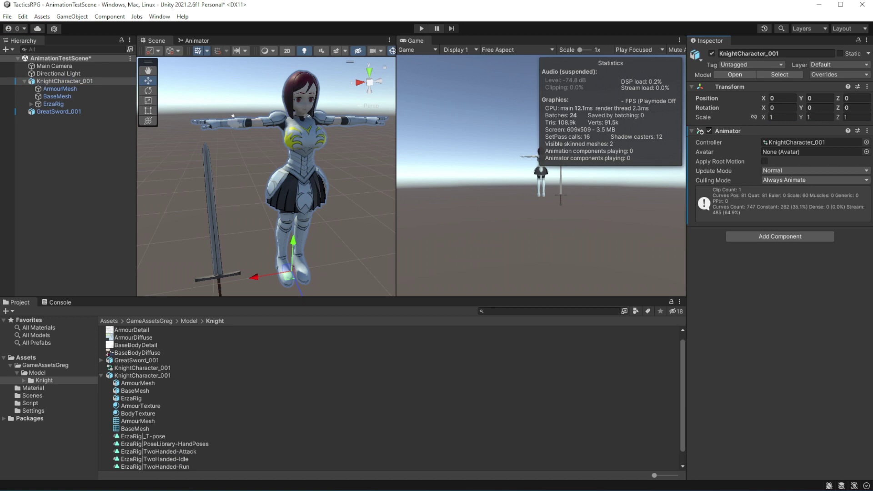
pyautogui.doubleClick(796, 141)
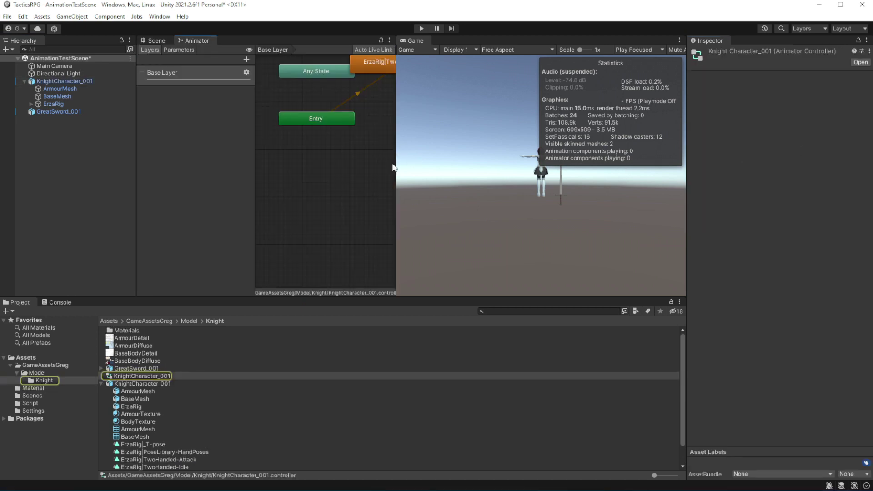
pyautogui.moveTo(395, 166); pyautogui.dragTo(455, 166)
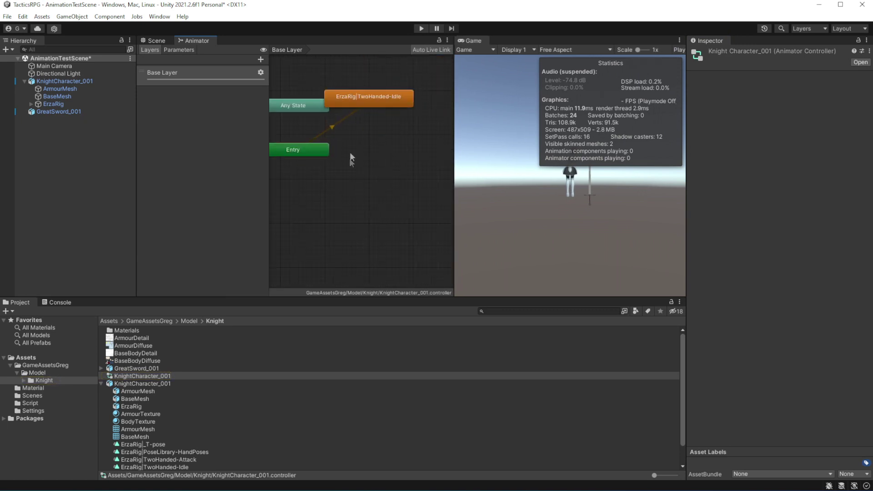
# Place the TwoHanded-Idle state beside Entry in the Animator graph and play the scene briefly to test it
pyautogui.moveTo(386, 102); pyautogui.dragTo(391, 149)
pyautogui.click(385, 209)
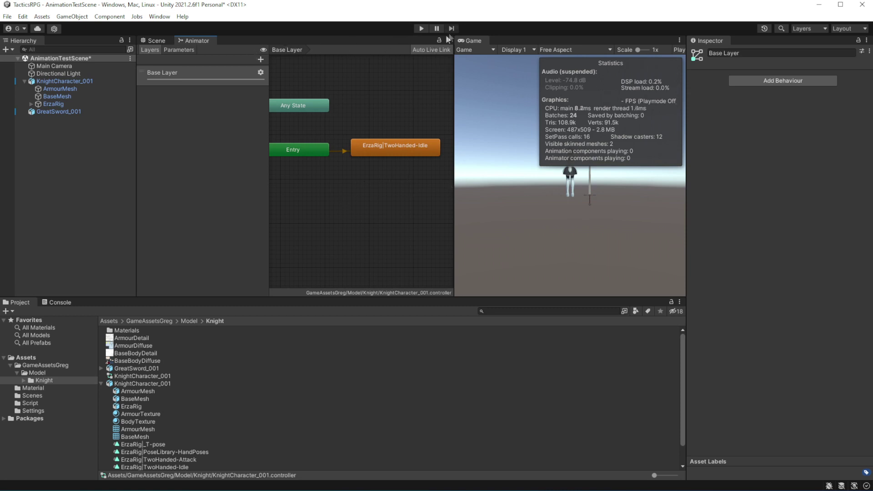
pyautogui.click(421, 28)
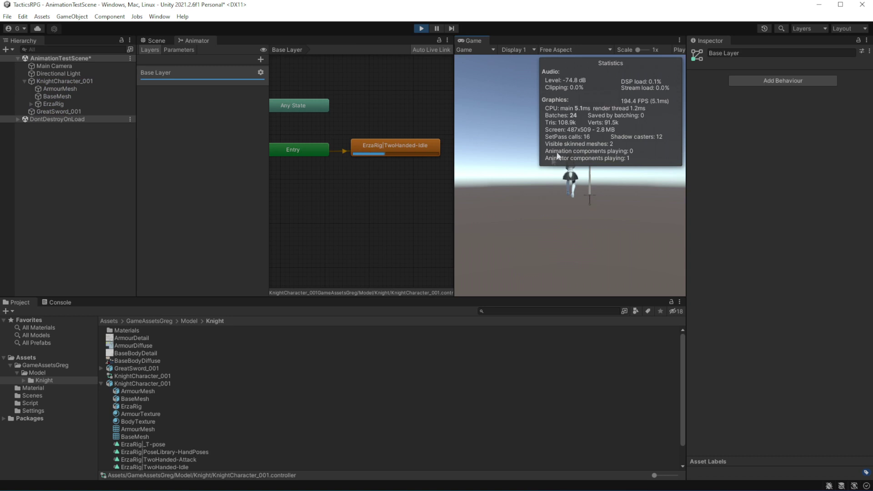
pyautogui.click(422, 28)
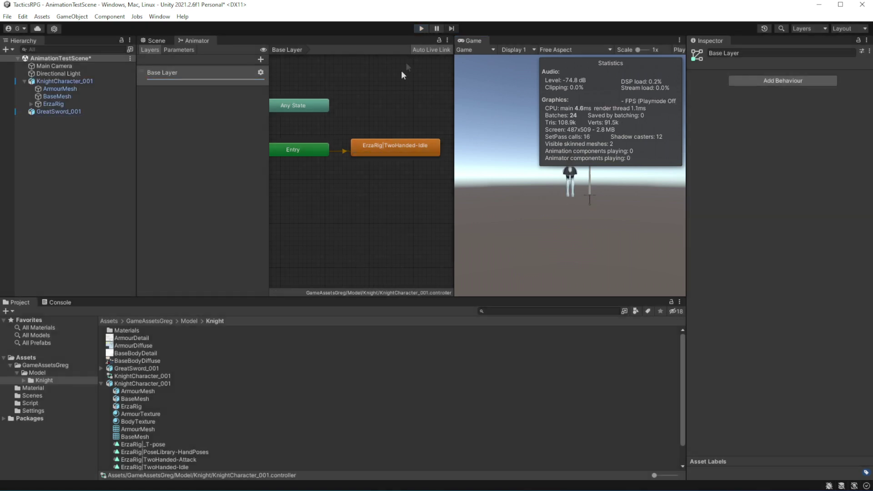
# Move the Main Camera in front of the knight, to about Y 2.01, Z 2.66
pyautogui.click(159, 40)
pyautogui.scroll(-5, 342, 152)
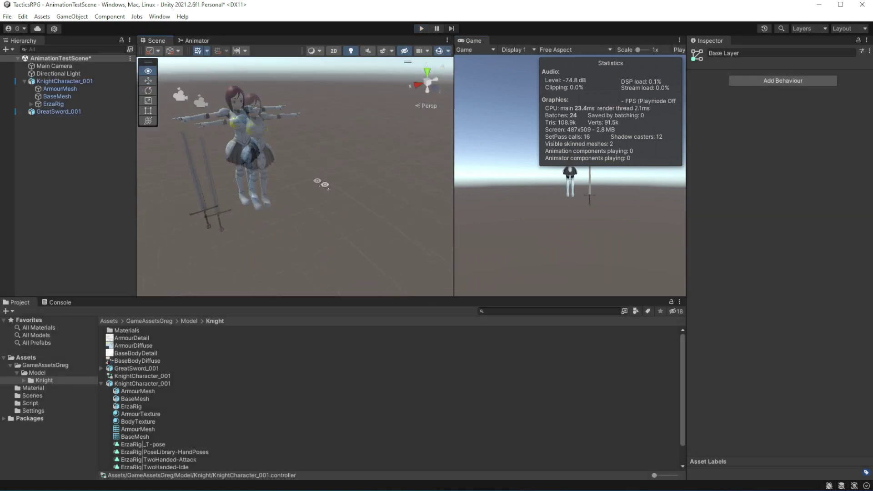
pyautogui.keyDown('alt'); pyautogui.moveTo(318, 164); pyautogui.dragTo(342, 151); pyautogui.keyUp('alt')
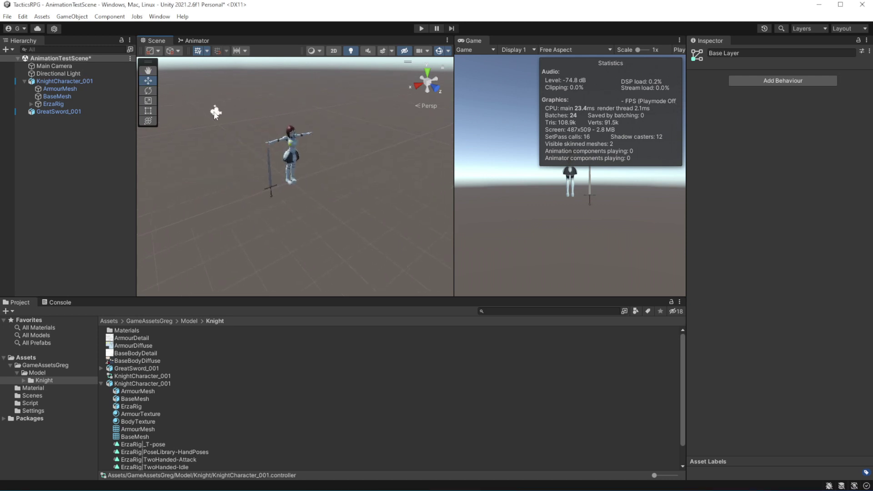
pyautogui.click(208, 112)
pyautogui.moveTo(230, 125); pyautogui.dragTo(349, 124)
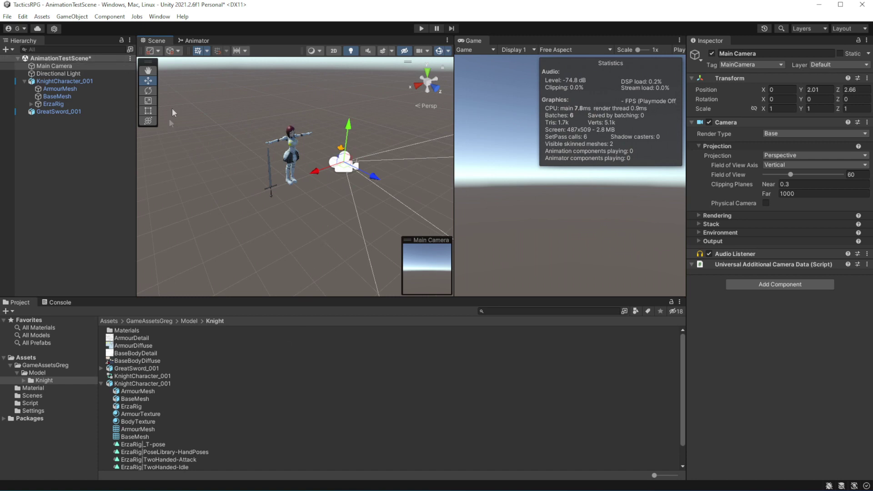
# Rotate the Main Camera to face the knight, at about X 10.9 and Y 186.1 degrees
pyautogui.click(148, 90)
pyautogui.moveTo(309, 165); pyautogui.dragTo(269, 129)
pyautogui.moveTo(370, 151); pyautogui.dragTo(367, 132)
pyautogui.moveTo(367, 133); pyautogui.dragTo(389, 177, button='middle')
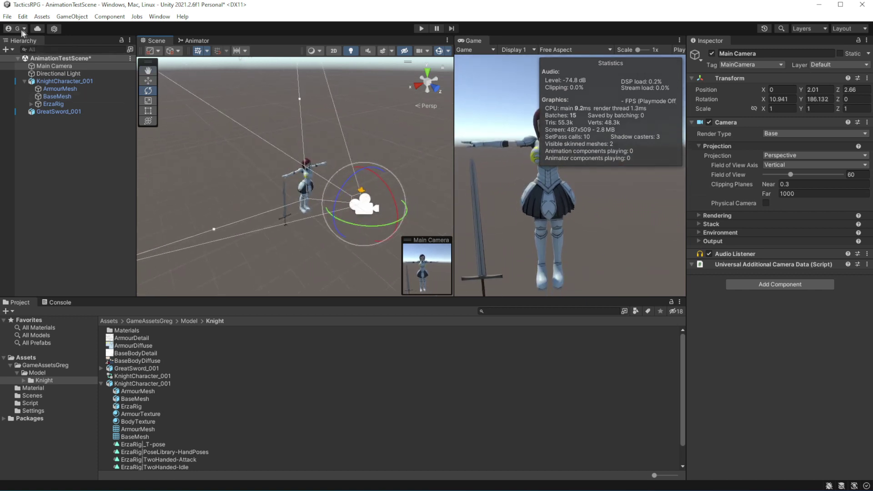
# Raise and shift the Main Camera to about X 0.38, Y 2.52, Z 2.52
pyautogui.click(147, 80)
pyautogui.moveTo(367, 176); pyautogui.dragTo(370, 157)
pyautogui.moveTo(357, 191); pyautogui.dragTo(376, 181)
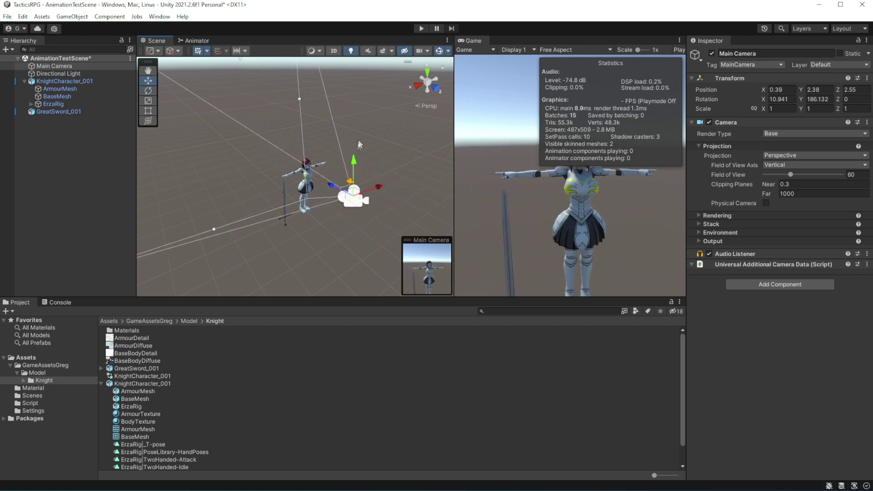
pyautogui.moveTo(360, 144); pyautogui.dragTo(359, 128)
pyautogui.moveTo(342, 144); pyautogui.dragTo(317, 131, button='middle')
pyautogui.moveTo(318, 131); pyautogui.dragTo(318, 137)
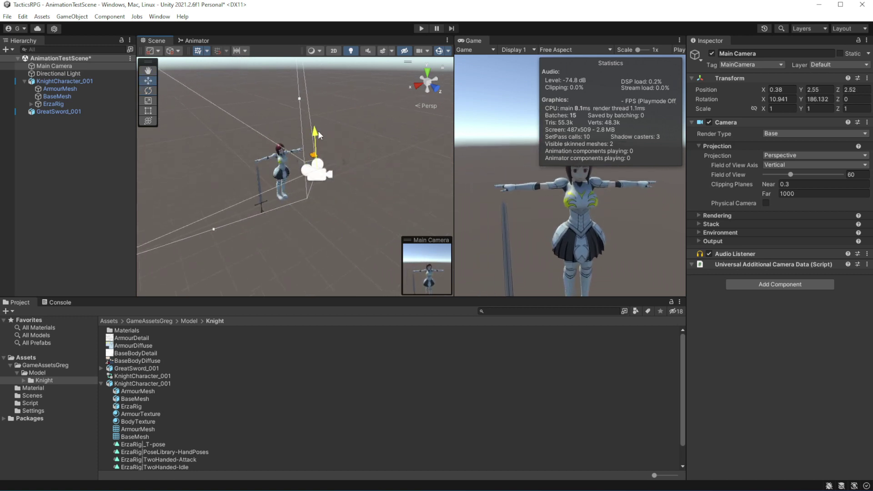
# Tilt the Main Camera down to an X rotation of about 20.7 degrees
pyautogui.press('e')
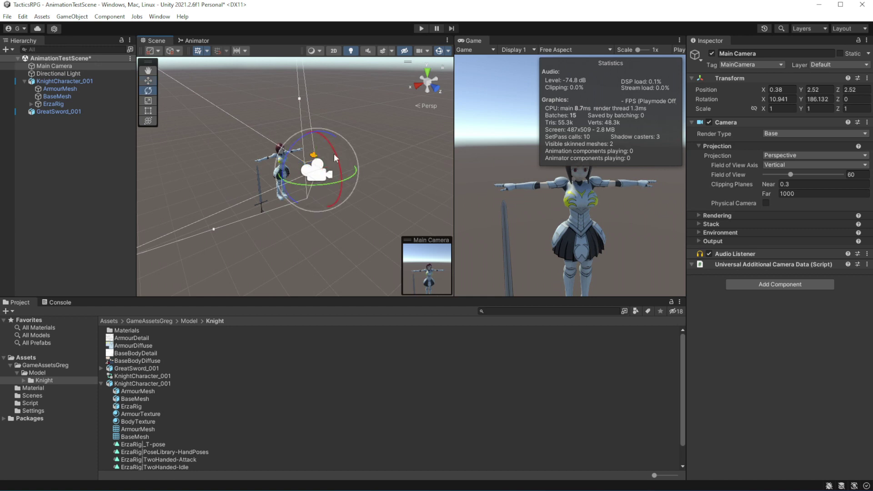
pyautogui.moveTo(338, 158); pyautogui.dragTo(330, 147)
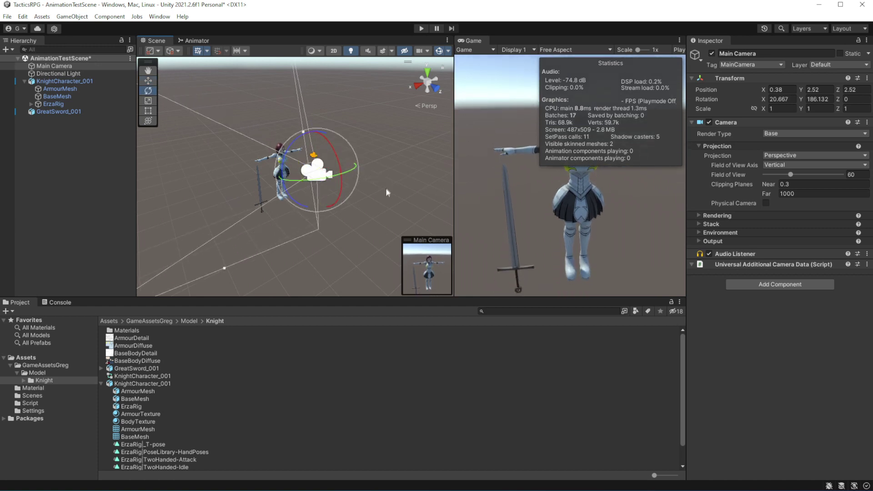
pyautogui.scroll(-2, 369, 187)
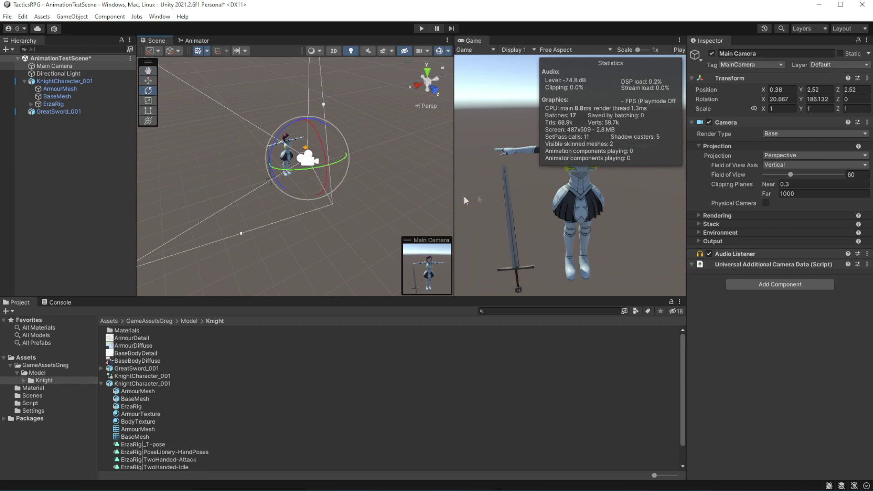
# Widen the Game view and hide its statistics overlay
pyautogui.moveTo(454, 193); pyautogui.dragTo(399, 193)
pyautogui.moveTo(686, 109); pyautogui.dragTo(695, 108)
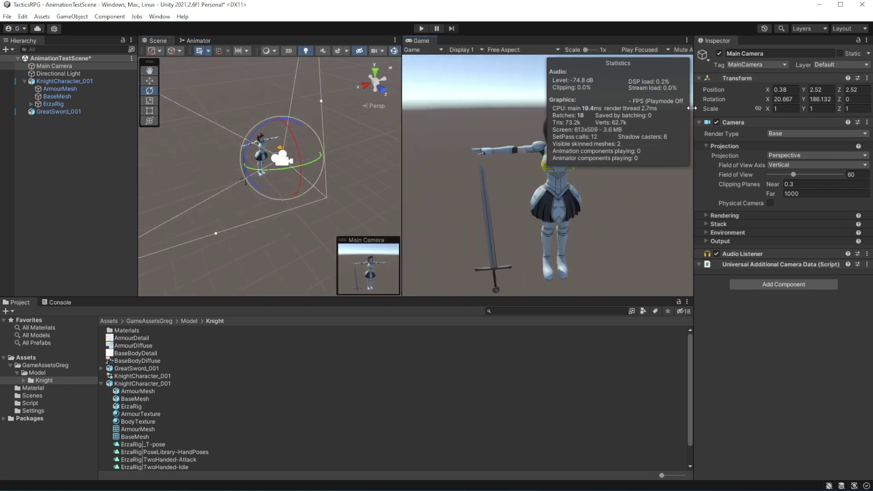
pyautogui.moveTo(398, 159); pyautogui.dragTo(368, 159)
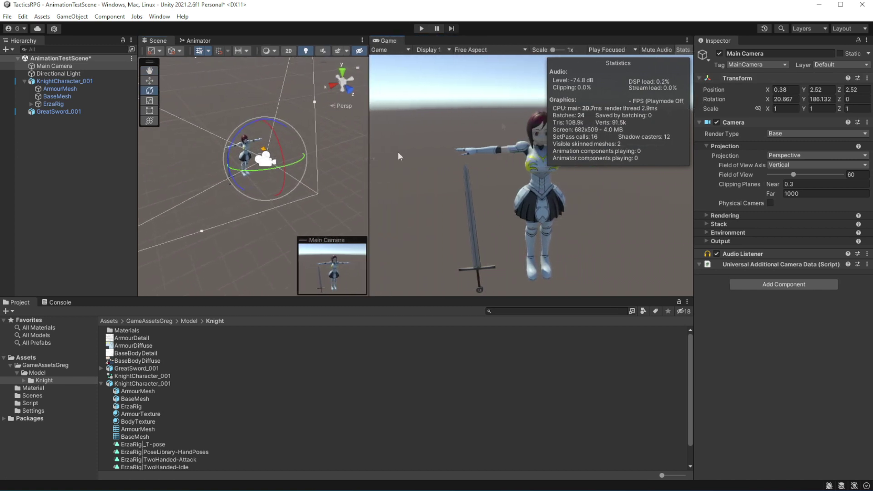
pyautogui.click(683, 49)
pyautogui.moveTo(369, 199); pyautogui.dragTo(375, 199)
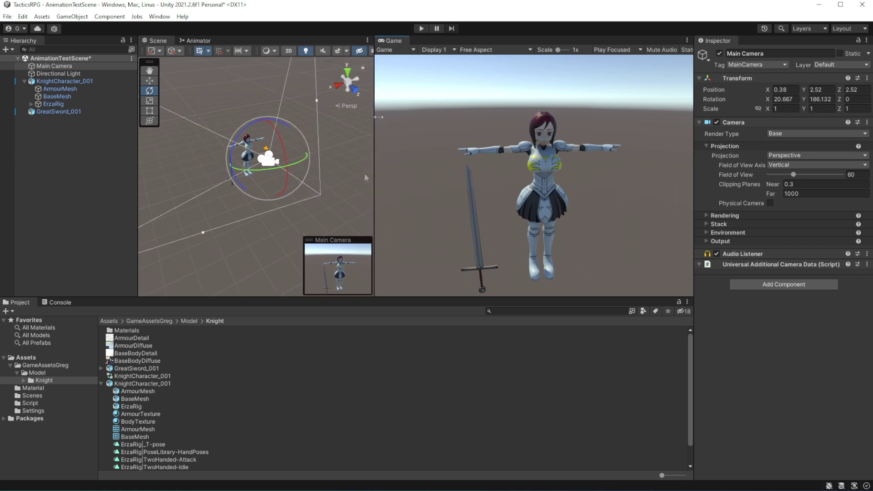
# Play the scene briefly to check the knight's idle animation through the repositioned camera
pyautogui.click(421, 28)
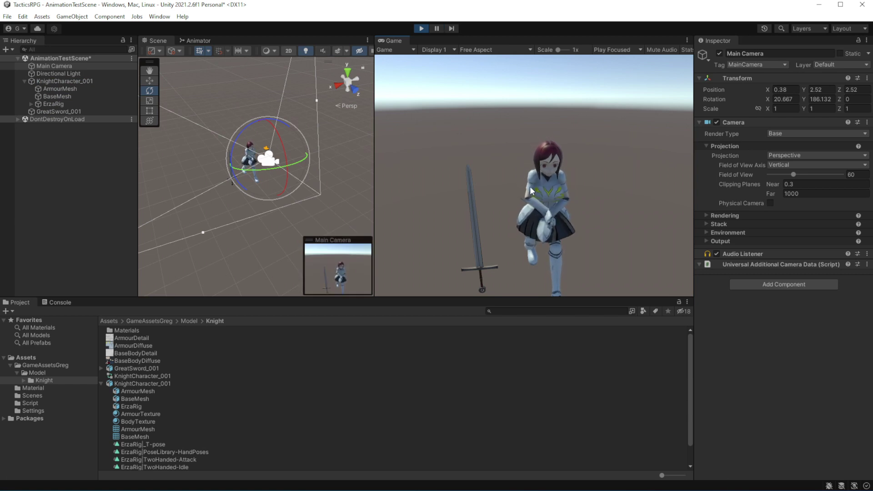
pyautogui.click(422, 29)
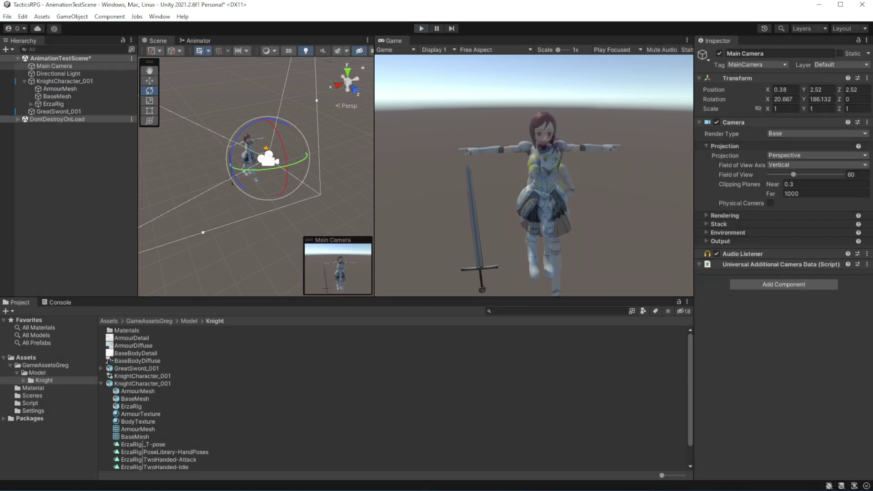
# Enable Loop Time on the TwoHanded-Idle and TwoHanded-Run clips of the KnightCharacter_001 model and apply the import settings
pyautogui.click(159, 383)
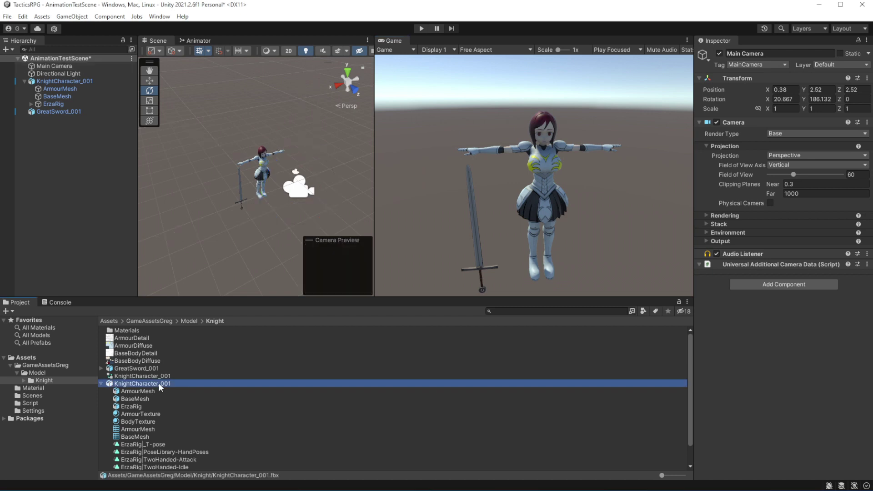
pyautogui.scroll(-3, 774, 242)
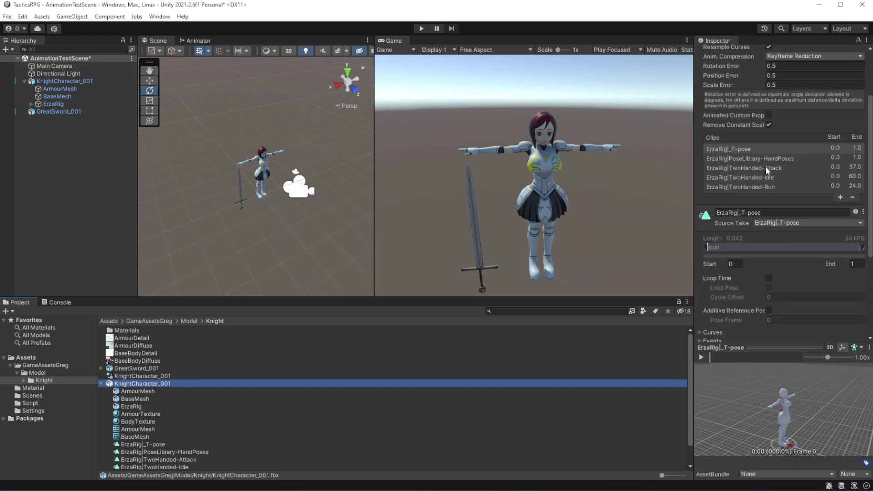
pyautogui.click(756, 180)
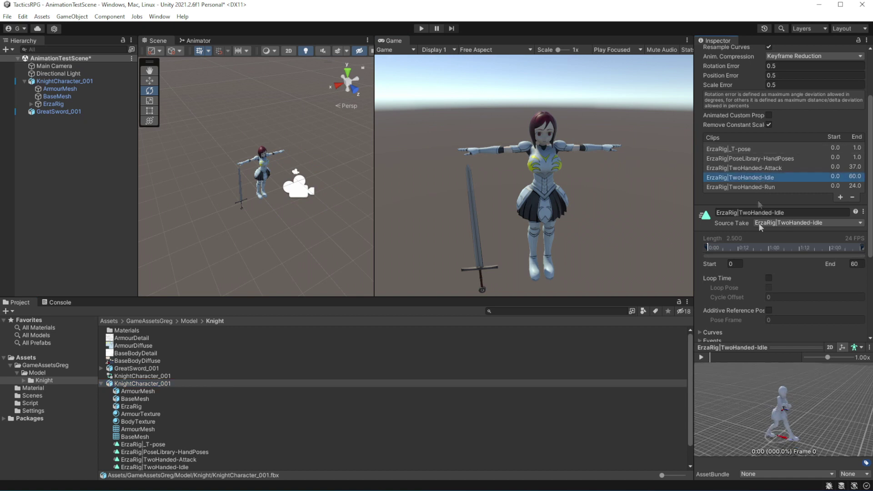
pyautogui.click(768, 278)
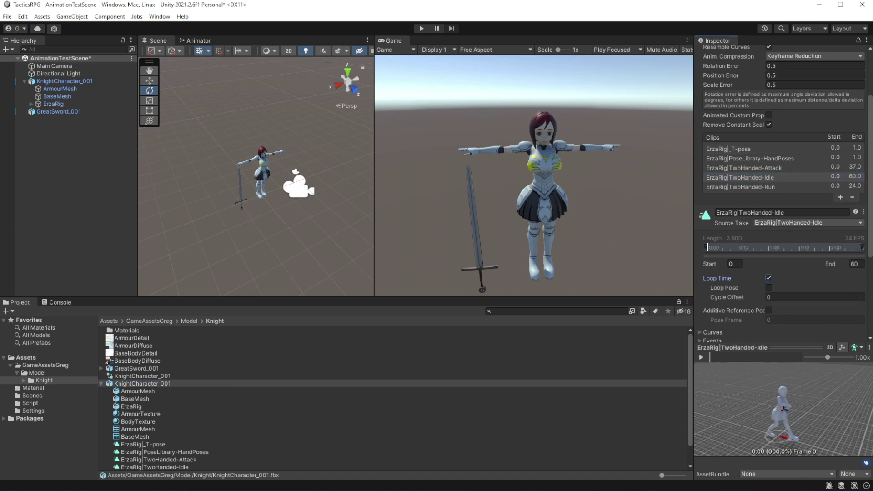
pyautogui.click(741, 186)
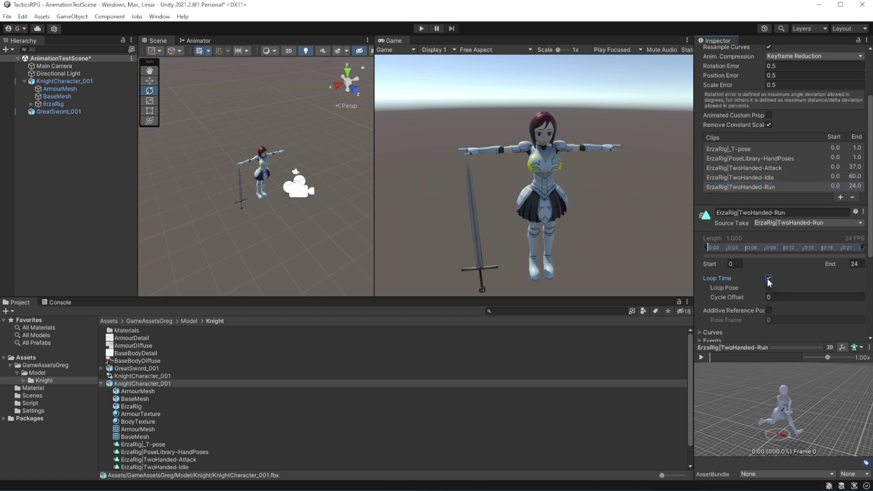
pyautogui.scroll(-5, 769, 279)
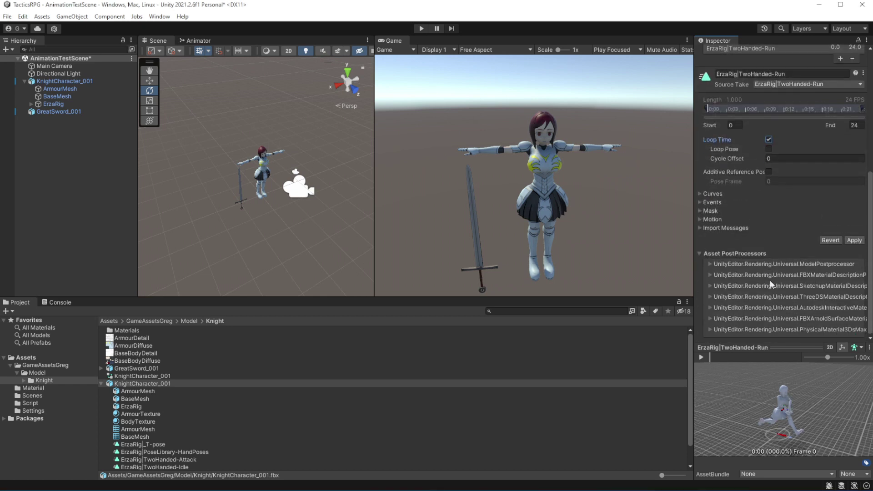
pyautogui.click(855, 241)
# Play the scene briefly to check whether the knight's idle animation loops
pyautogui.click(421, 28)
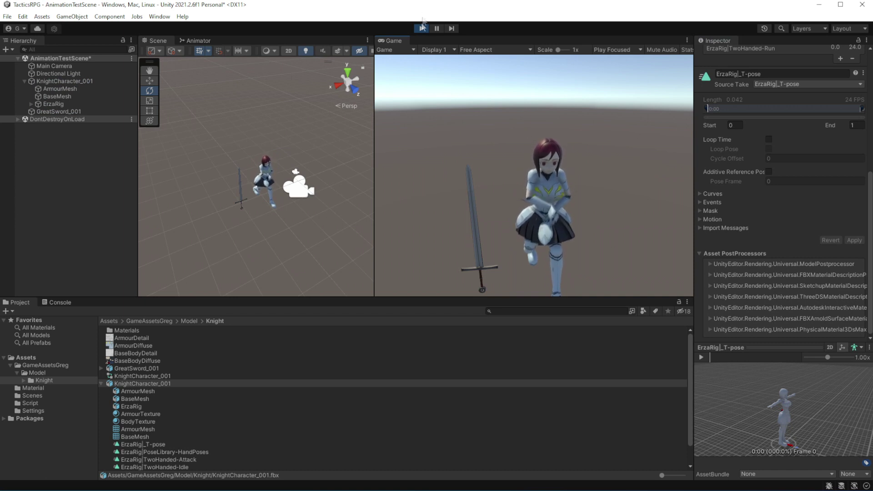
pyautogui.hotkey('ctrl', 'p')
pyautogui.moveTo(181, 125); pyautogui.dragTo(241, 162, button='right')
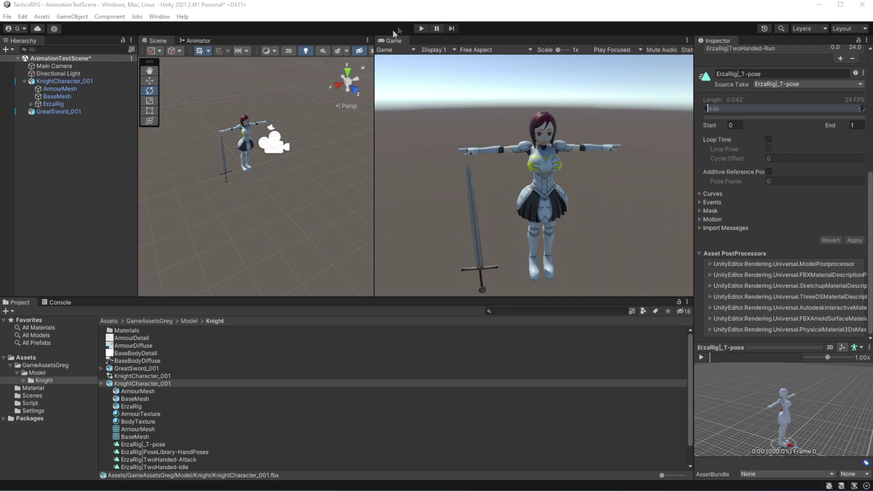
# In the knight's animator controller, reposition the default idle state and rename it TwoHanded-Idle
pyautogui.click(64, 80)
pyautogui.click(197, 41)
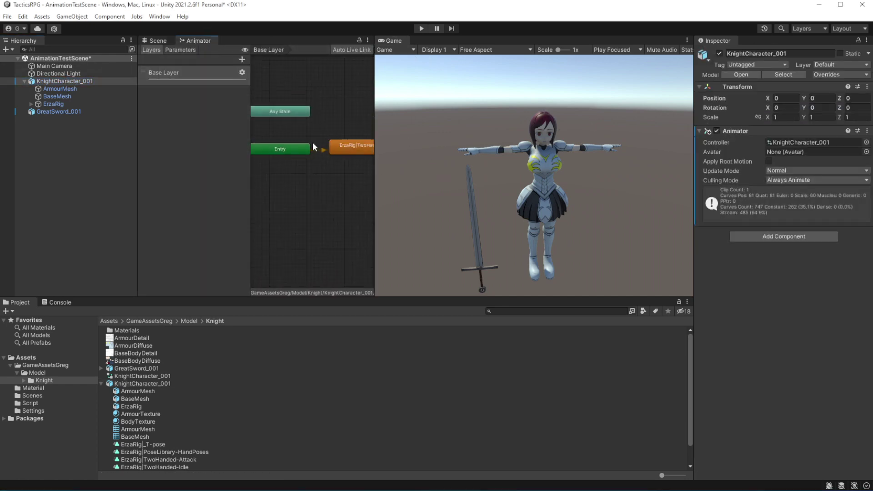
pyautogui.moveTo(312, 151); pyautogui.dragTo(319, 104)
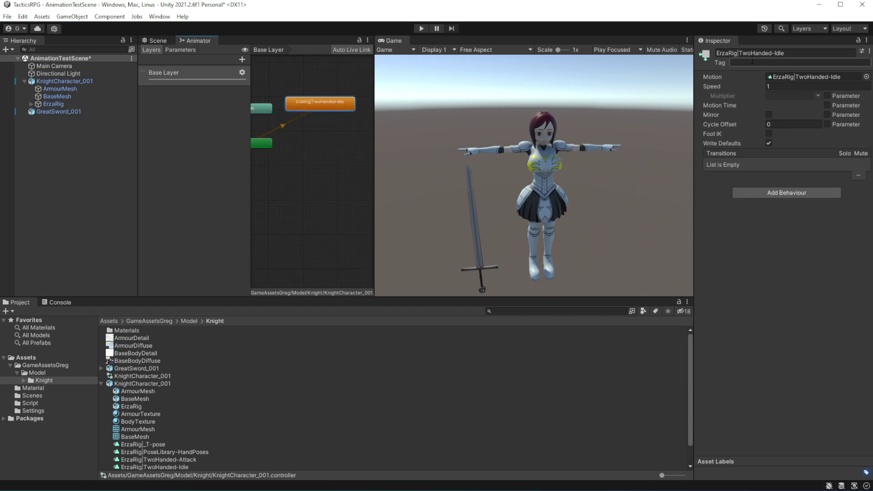
pyautogui.moveTo(739, 53); pyautogui.dragTo(699, 54)
pyautogui.press('Delete')
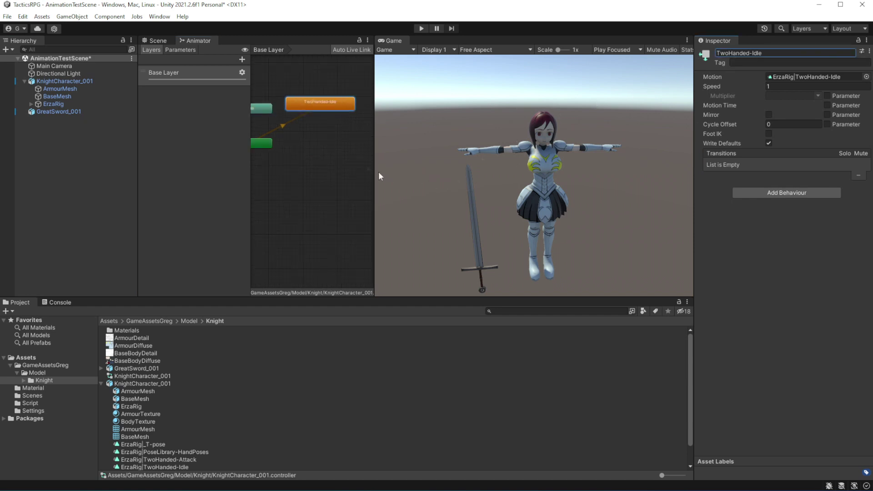
# Widen the Animator view and create an empty state named TwoHanded-Run below the idle state
pyautogui.moveTo(379, 171); pyautogui.dragTo(472, 171)
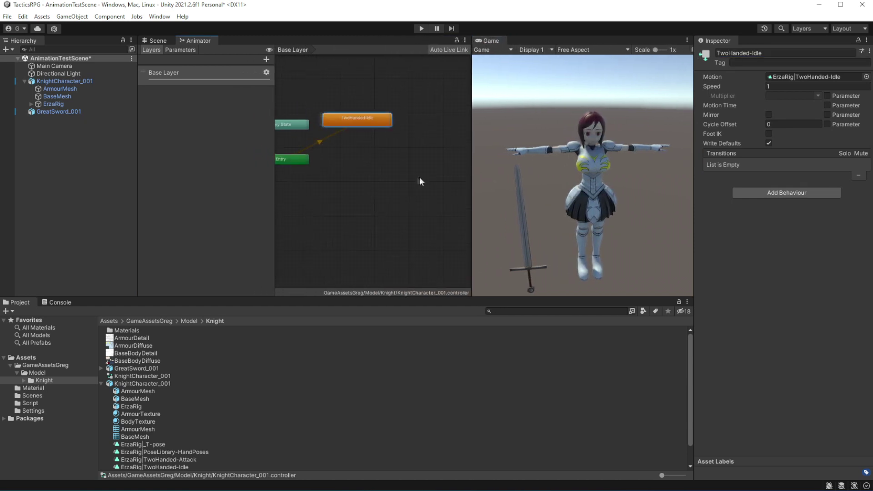
pyautogui.rightClick(371, 156)
pyautogui.moveTo(402, 160)
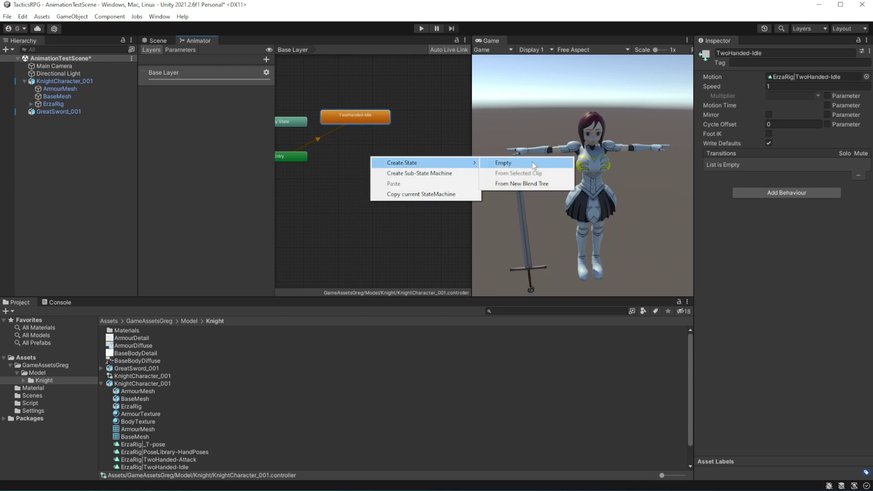
pyautogui.click(492, 162)
pyautogui.click(781, 52)
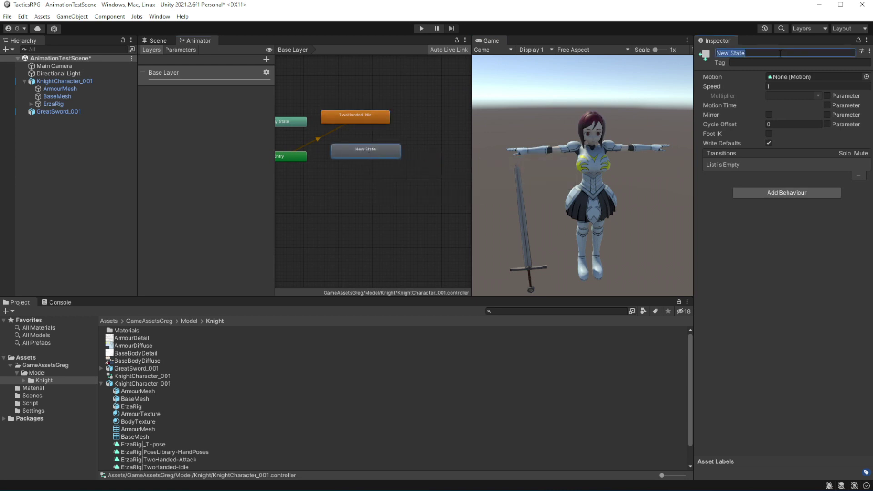
pyautogui.write('Run')
pyautogui.press('Return')
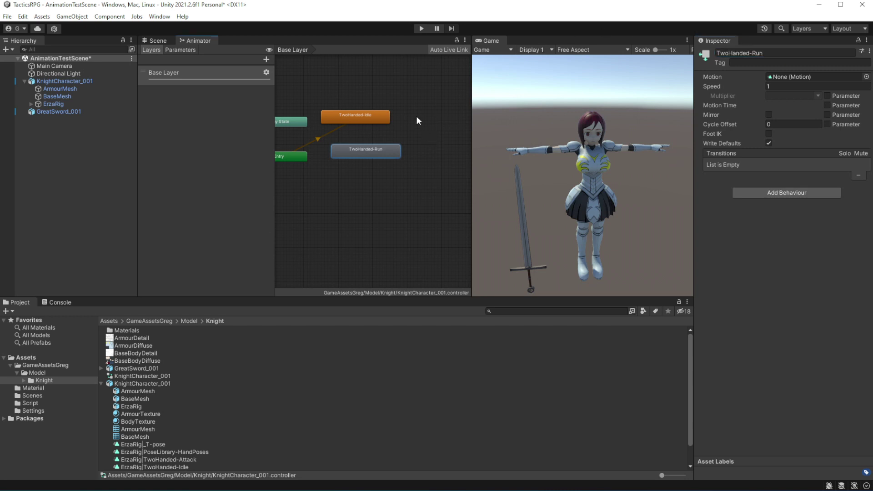
# Create another empty state beside TwoHanded-Idle and name it TwoHanded-Attack
pyautogui.rightClick(416, 120)
pyautogui.moveTo(454, 121)
pyautogui.click(532, 125)
pyautogui.moveTo(447, 123); pyautogui.dragTo(435, 124)
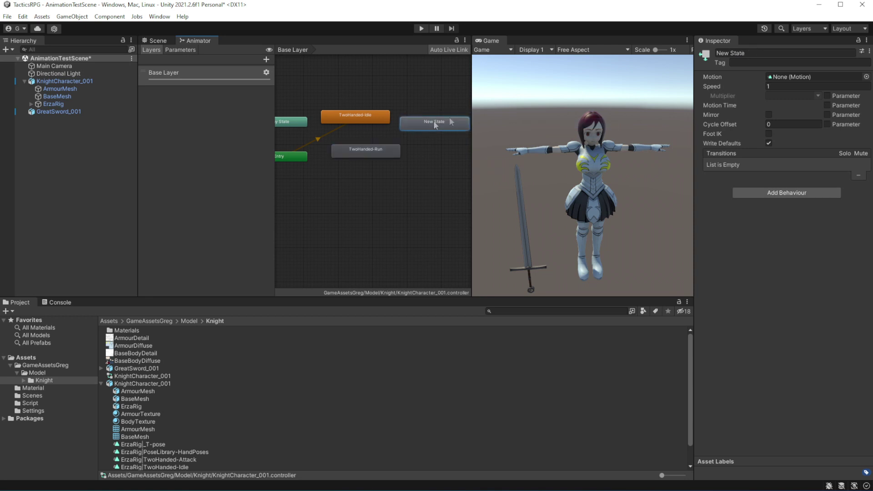
pyautogui.click(795, 53)
pyautogui.write('TwoHande')
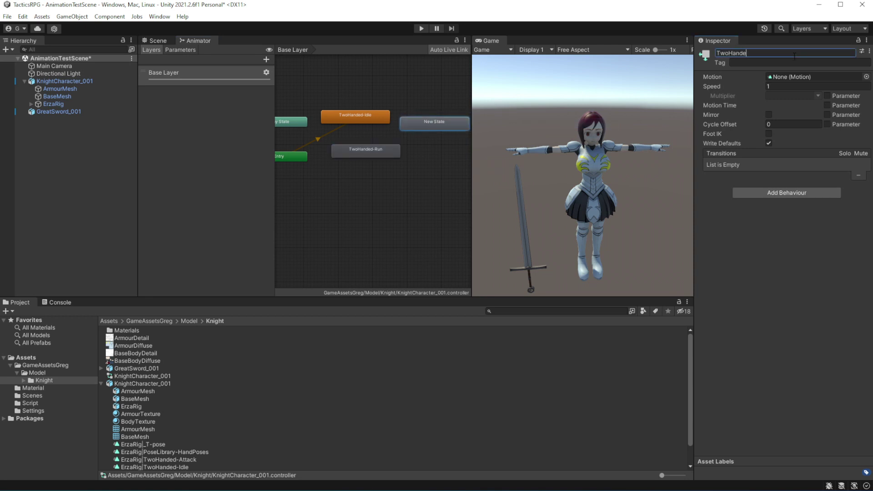
pyautogui.write('d-Attack')
pyautogui.press('Return')
# Assign the ErzaRig|TwoHanded-Attack and ErzaRig|TwoHanded-Run clips as motions of the matching attack and run states
pyautogui.scroll(-3, 200, 435)
pyautogui.moveTo(191, 440); pyautogui.dragTo(800, 77)
pyautogui.click(370, 157)
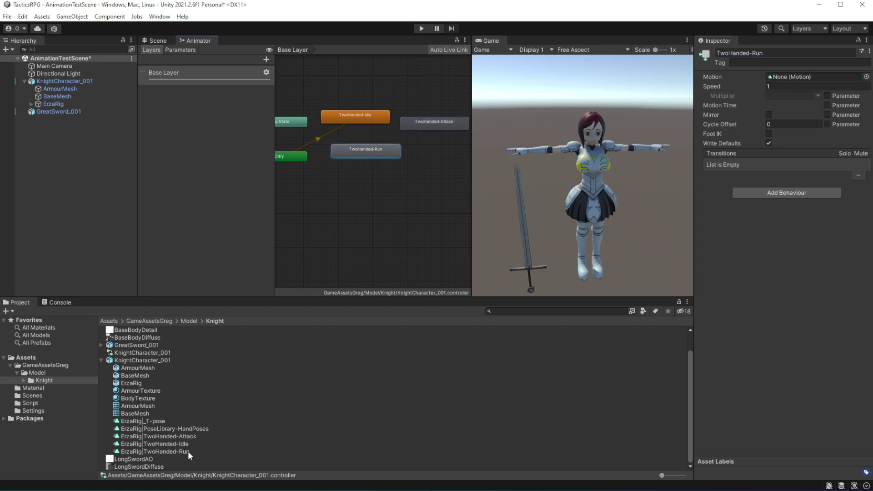
pyautogui.moveTo(190, 451); pyautogui.dragTo(814, 78)
# Make transitions from TwoHanded-Idle to TwoHanded-Run and from TwoHanded-Run to TwoHanded-Attack
pyautogui.click(374, 119)
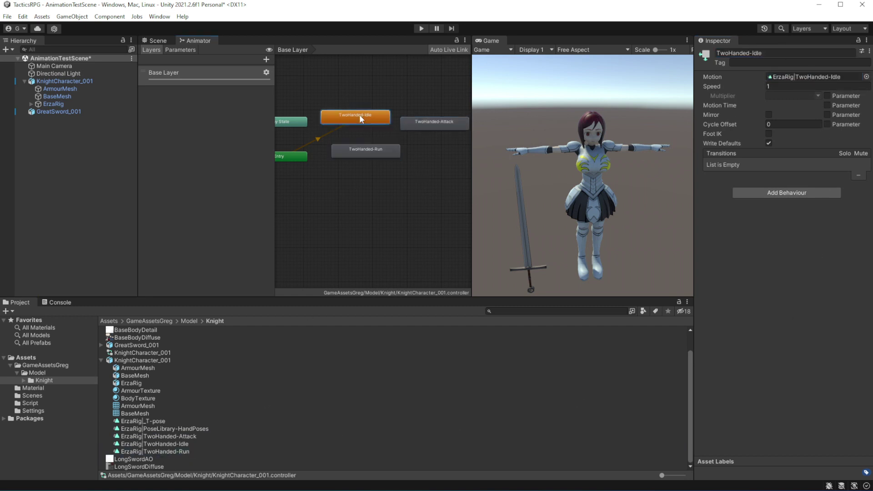
pyautogui.rightClick(376, 121)
pyautogui.click(376, 122)
pyautogui.click(368, 148)
pyautogui.rightClick(377, 150)
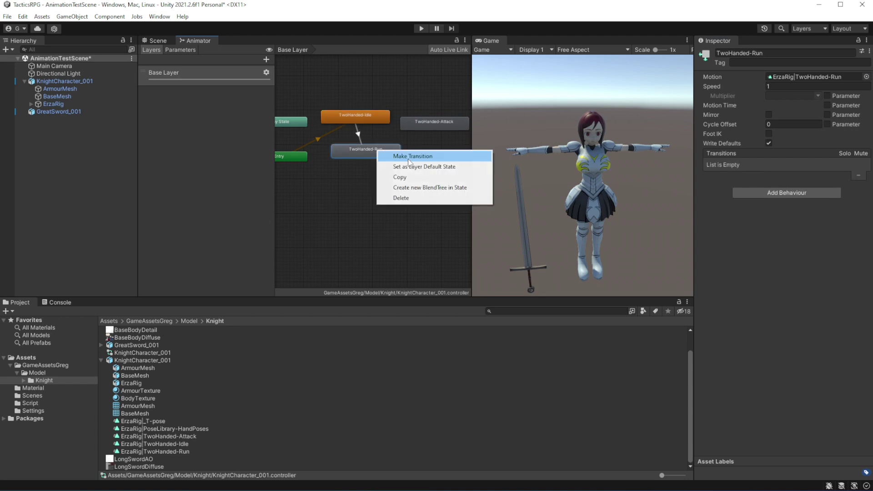
pyautogui.click(400, 155)
pyautogui.click(420, 122)
# Make transitions in both directions between TwoHanded-Attack and TwoHanded-Idle
pyautogui.rightClick(420, 122)
pyautogui.click(432, 121)
pyautogui.click(370, 116)
pyautogui.rightClick(370, 116)
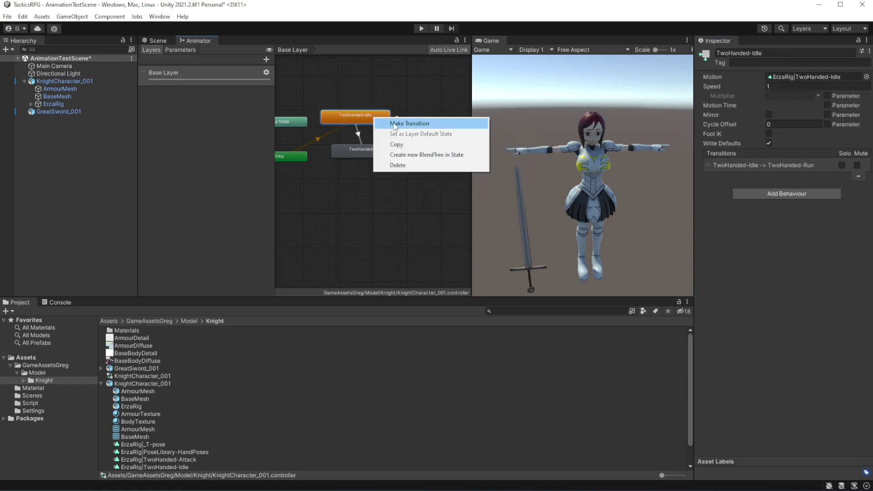
pyautogui.click(385, 121)
pyautogui.click(411, 124)
# Make a transition from TwoHanded-Attack back to TwoHanded-Run
pyautogui.rightClick(412, 124)
pyautogui.click(437, 128)
pyautogui.click(364, 151)
pyautogui.rightClick(364, 151)
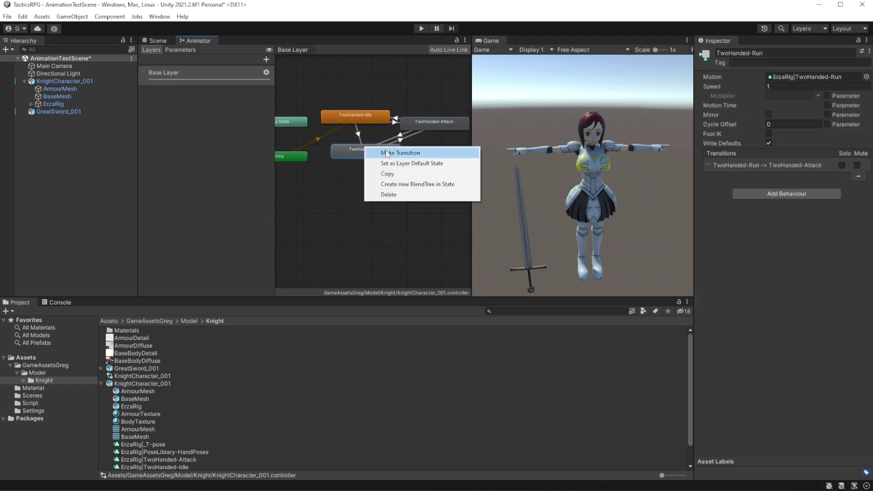
pyautogui.click(387, 152)
pyautogui.rightClick(373, 153)
pyautogui.click(392, 159)
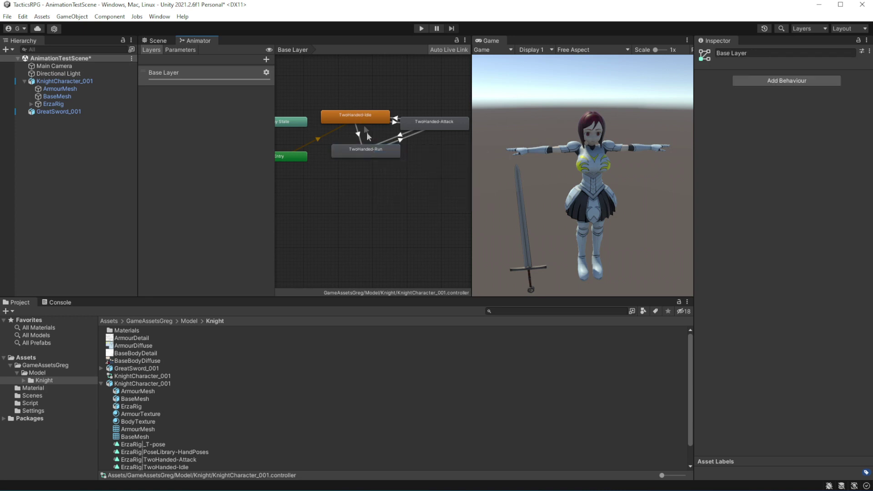
# Shift the TwoHanded-Run state slightly away from the idle state and make a transition from it to TwoHanded-Idle
pyautogui.click(372, 157)
pyautogui.moveTo(373, 152); pyautogui.dragTo(383, 163)
pyautogui.rightClick(383, 163)
pyautogui.click(403, 168)
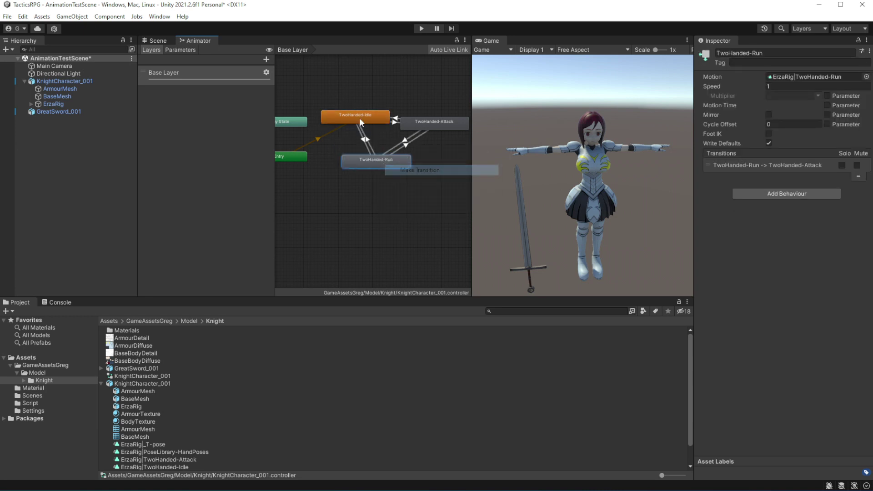
pyautogui.click(364, 116)
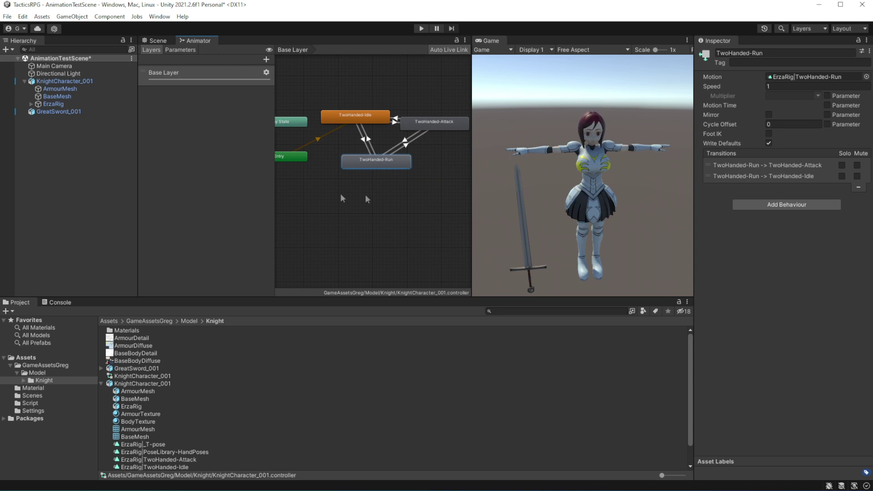
pyautogui.click(355, 116)
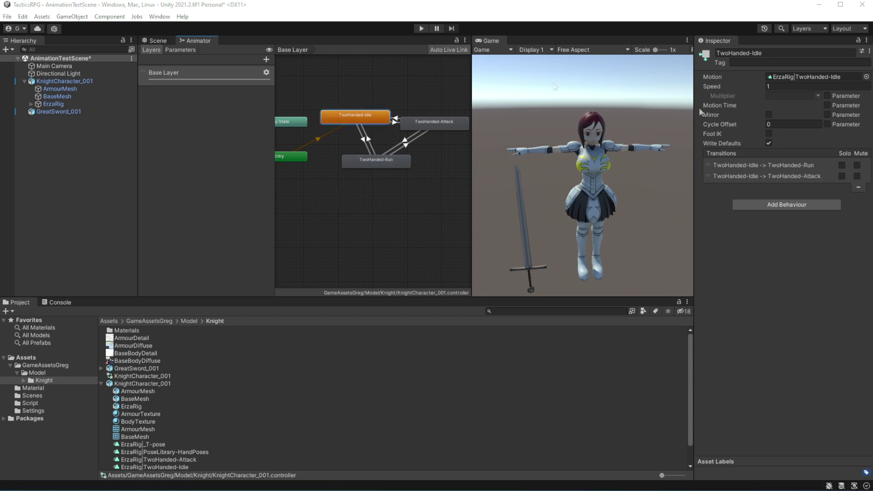
# Add a Bool animator parameter named Move
pyautogui.click(188, 51)
pyautogui.click(266, 59)
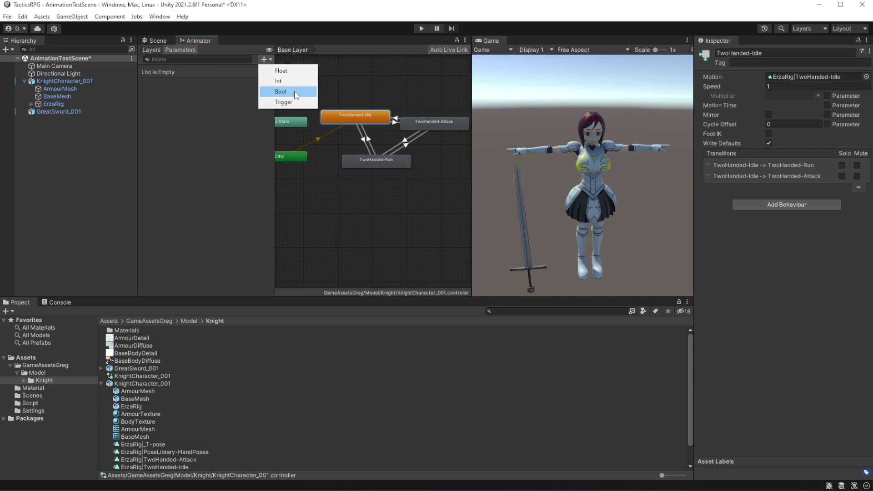
pyautogui.click(295, 92)
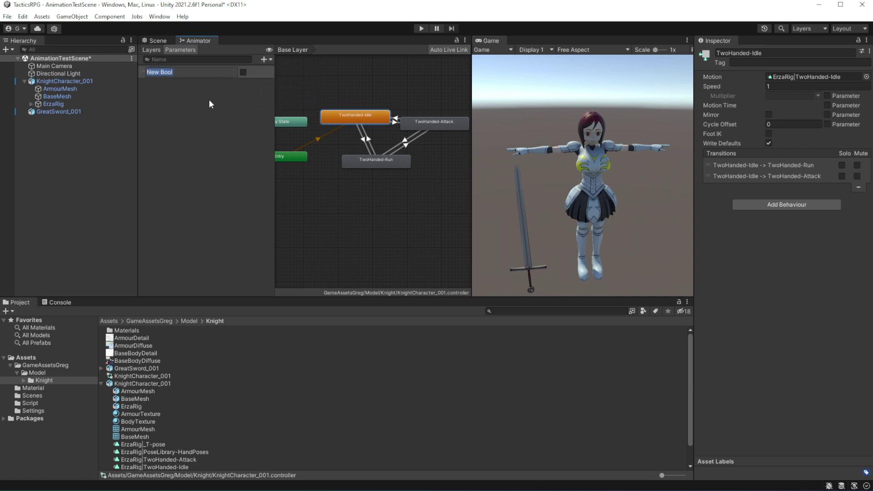
pyautogui.write('Run')
pyautogui.press('BackSpace')
pyautogui.press('BackSpace')
pyautogui.press('BackSpace')
pyautogui.write('Move')
pyautogui.press('Return')
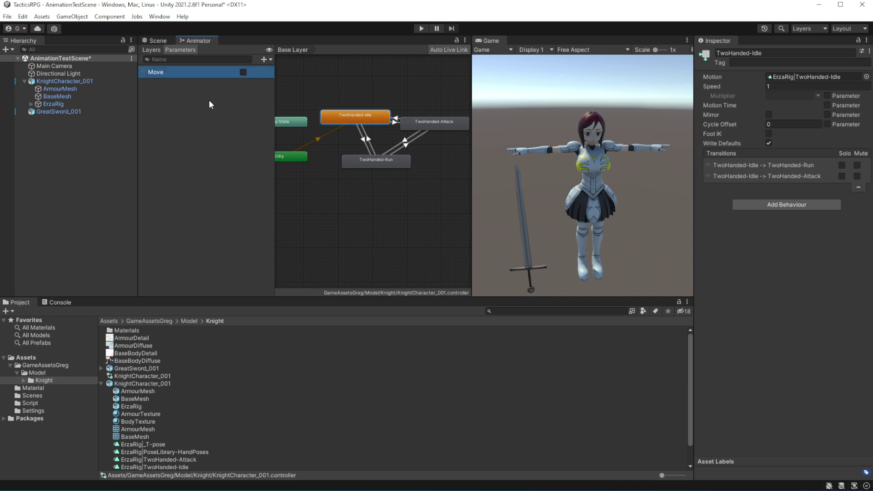
# Add a second Bool animator parameter named Attack
pyautogui.click(265, 60)
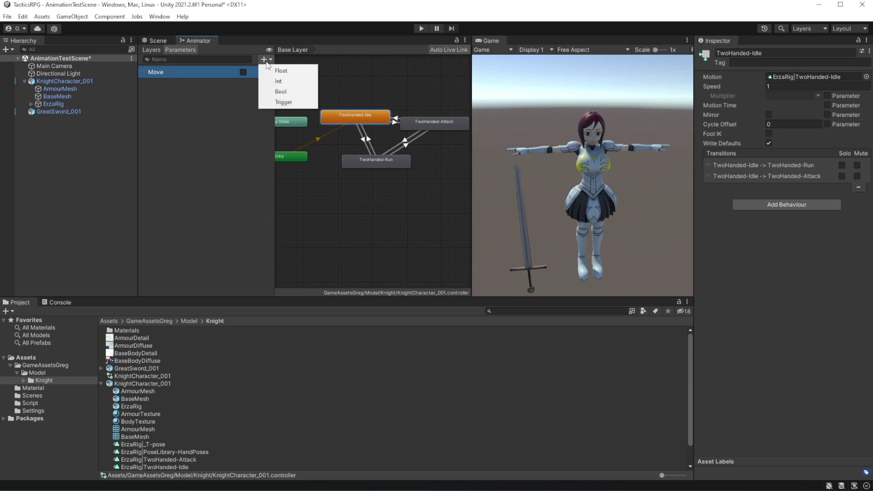
pyautogui.click(293, 92)
pyautogui.write('ack')
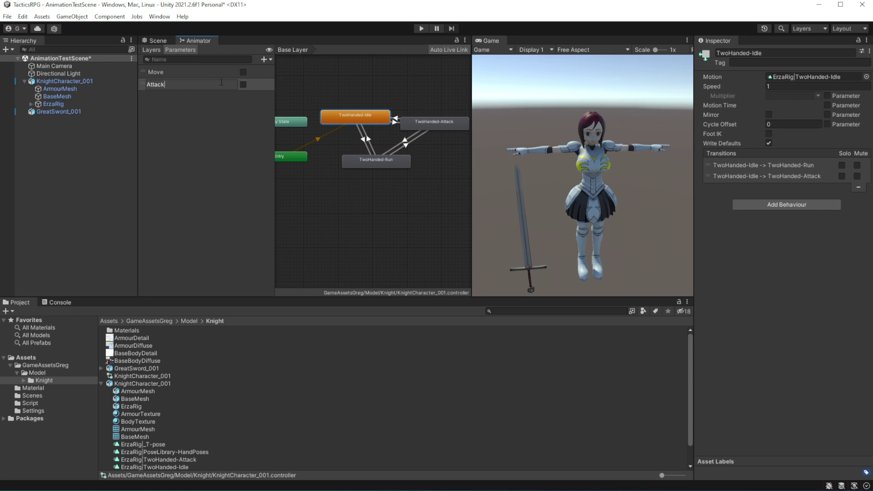
pyautogui.press('Return')
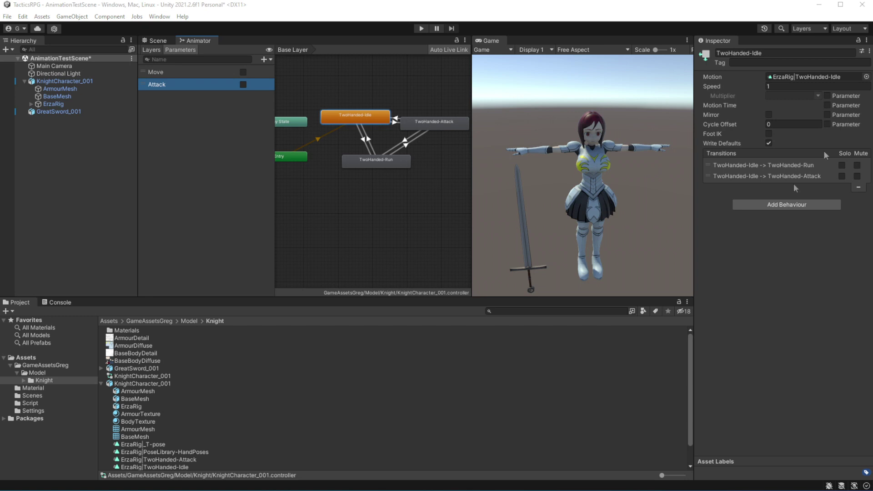
# Add Move conditions to the idle/run transitions: true for TwoHanded-Idle to TwoHanded-Run, false for TwoHanded-Run to TwoHanded-Idle
pyautogui.click(367, 145)
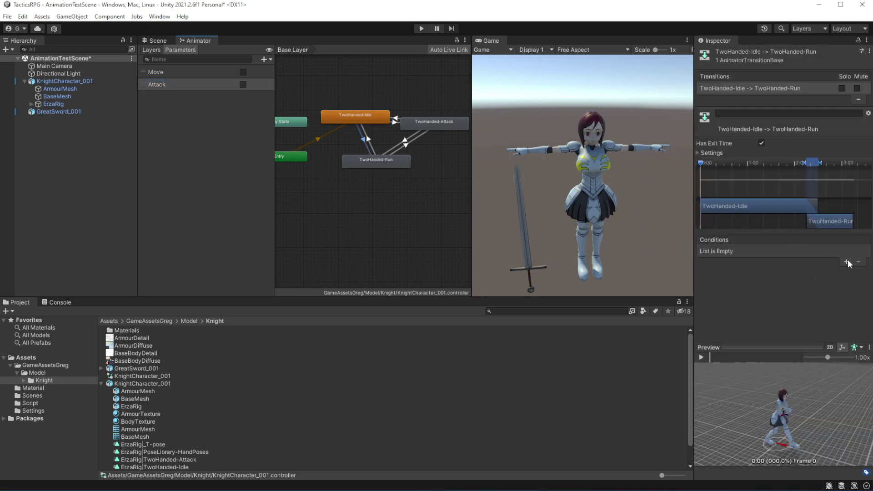
pyautogui.click(846, 262)
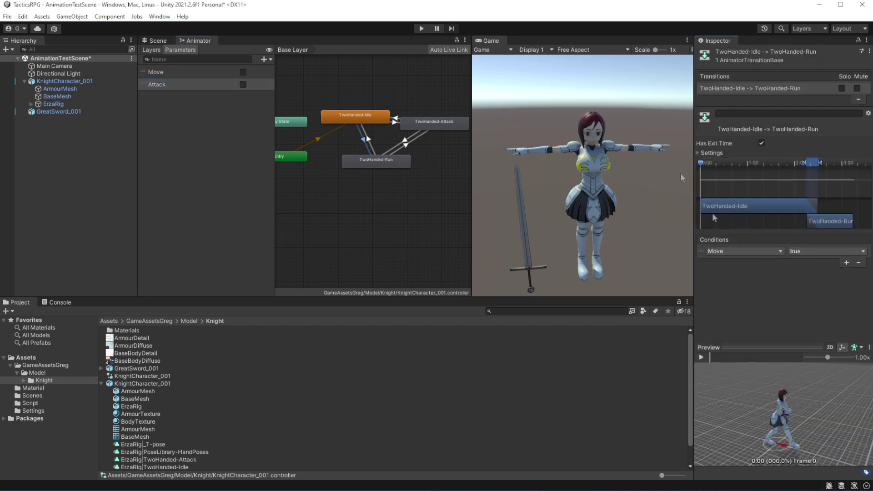
pyautogui.click(370, 143)
pyautogui.click(847, 263)
pyautogui.click(805, 252)
pyautogui.click(818, 267)
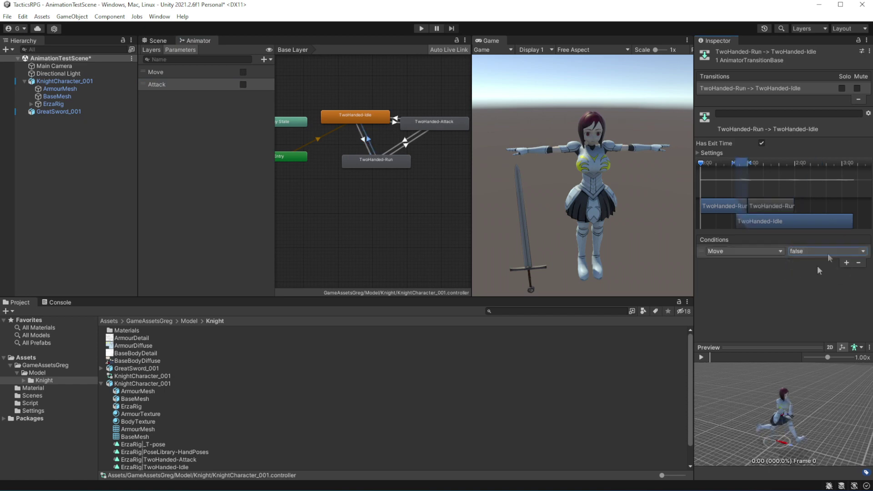
# Add an Attack true condition to the transition from TwoHanded-Idle to TwoHanded-Attack
pyautogui.click(397, 121)
pyautogui.click(847, 263)
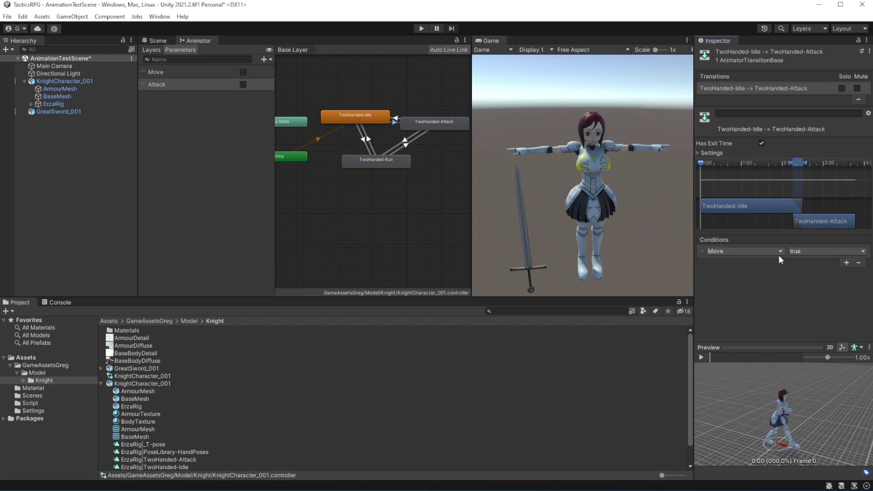
pyautogui.click(778, 255)
pyautogui.click(735, 286)
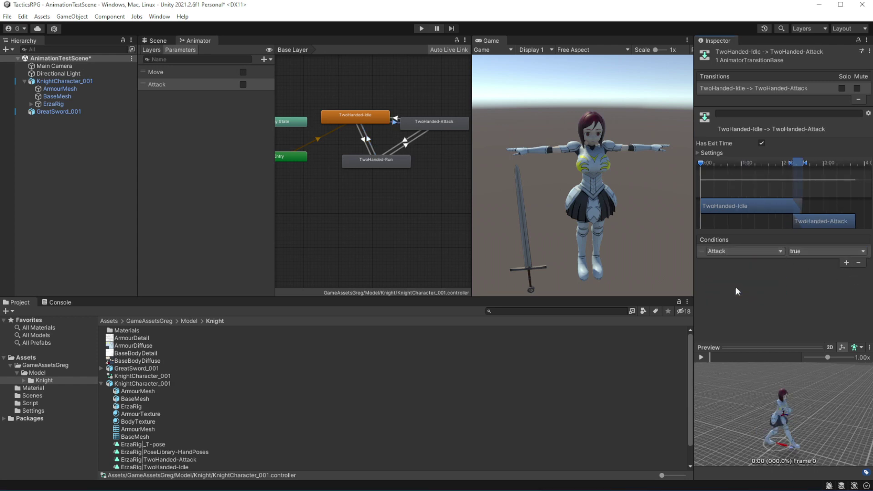
# Add Attack false and Move false conditions to the transition from TwoHanded-Attack to TwoHanded-Idle
pyautogui.click(395, 118)
pyautogui.click(846, 263)
pyautogui.click(769, 251)
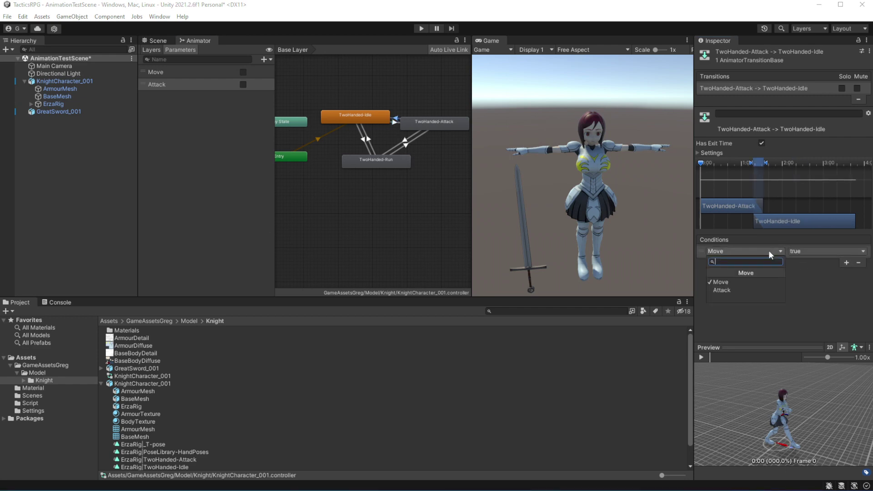
pyautogui.click(749, 289)
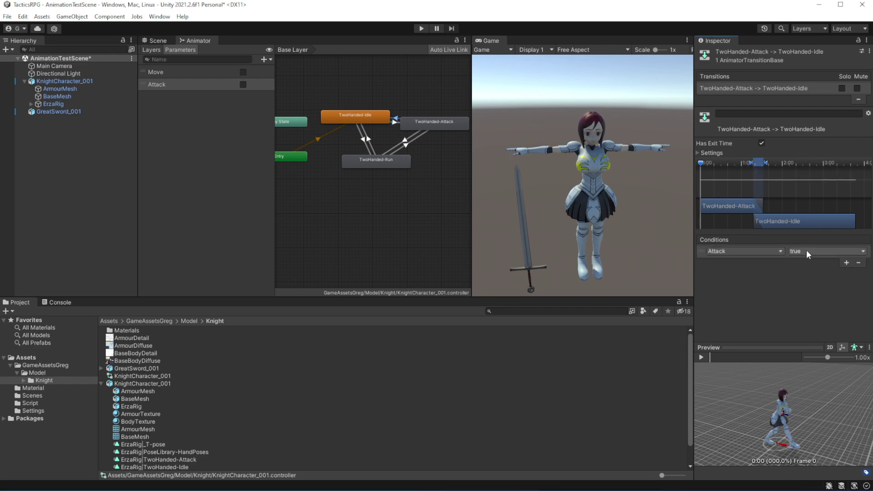
pyautogui.click(806, 251)
pyautogui.click(809, 273)
pyautogui.click(847, 263)
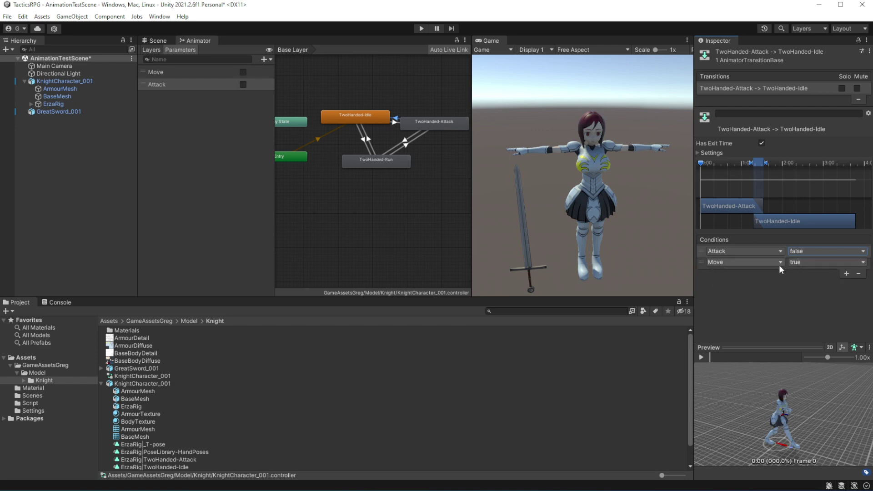
pyautogui.click(805, 262)
pyautogui.click(808, 273)
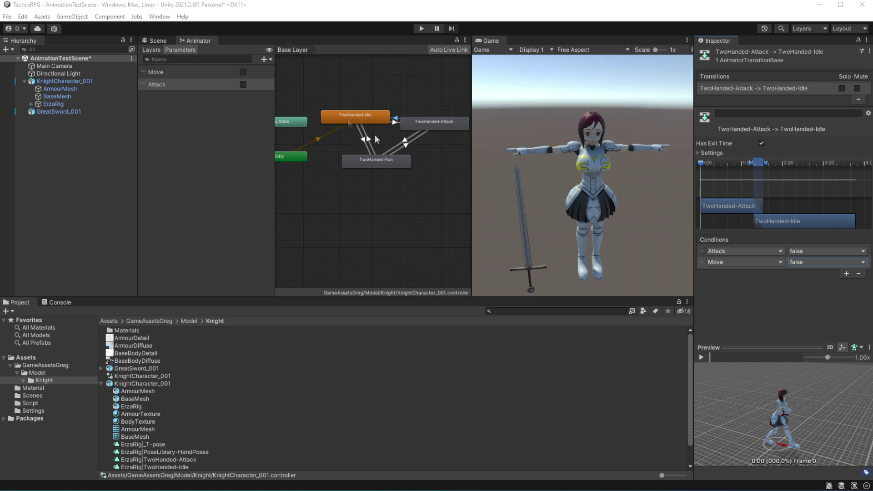
# Add an Attack true condition to the transition from TwoHanded-Run to TwoHanded-Attack
pyautogui.click(408, 144)
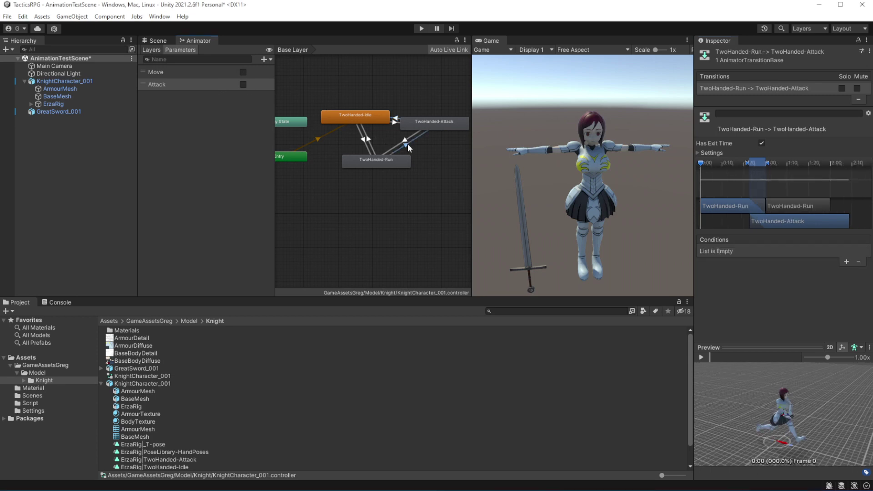
pyautogui.click(847, 262)
pyautogui.click(768, 252)
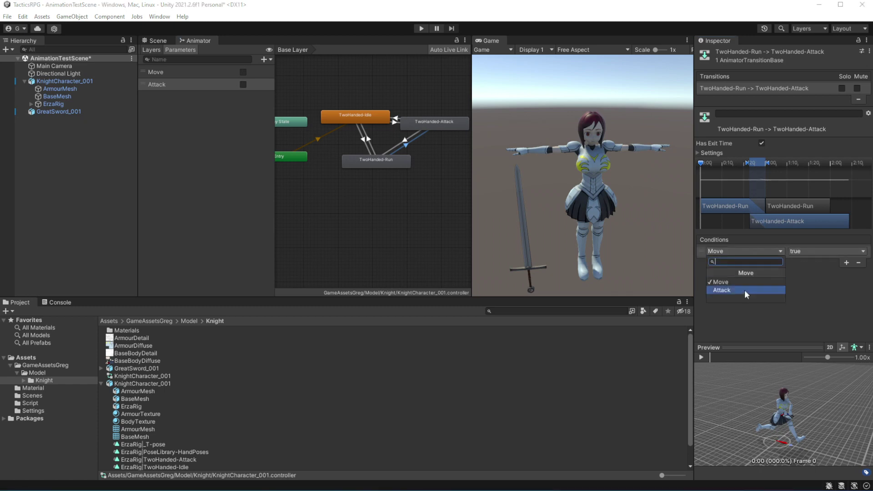
pyautogui.click(744, 290)
pyautogui.click(817, 252)
pyautogui.click(812, 262)
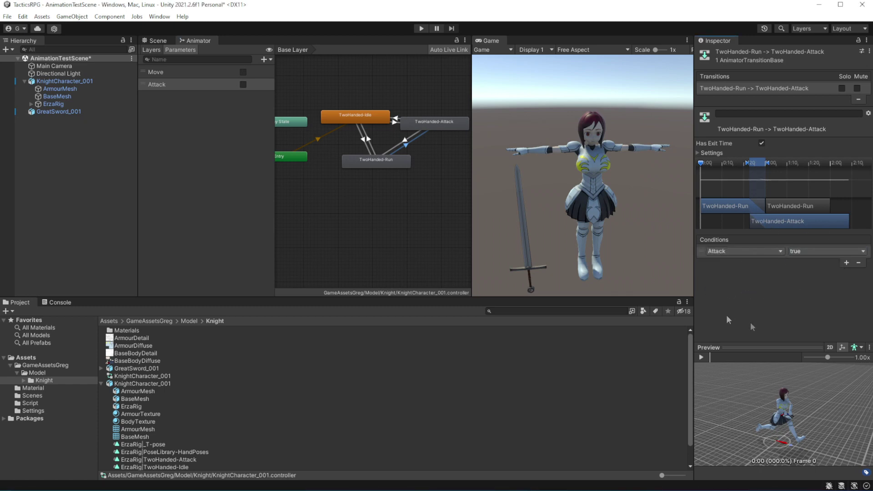
# Add Move true and Attack false conditions to the transition from TwoHanded-Attack to TwoHanded-Run
pyautogui.click(404, 142)
pyautogui.click(847, 262)
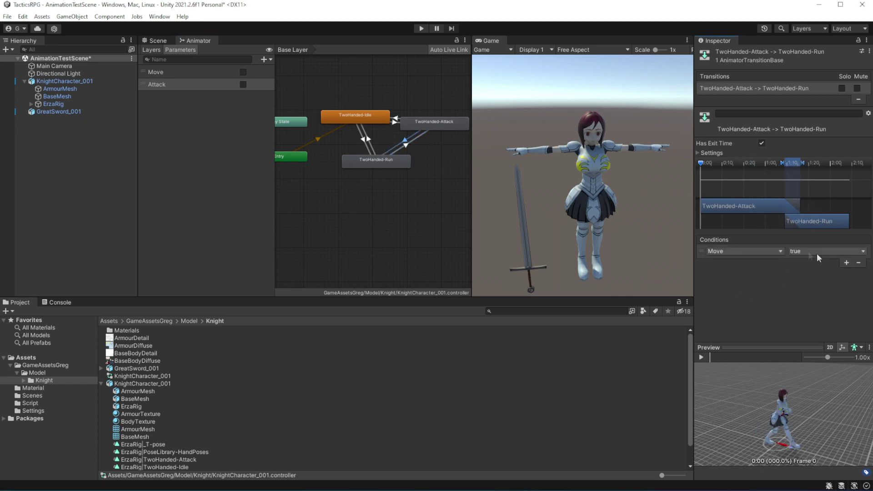
pyautogui.click(845, 262)
pyautogui.click(754, 263)
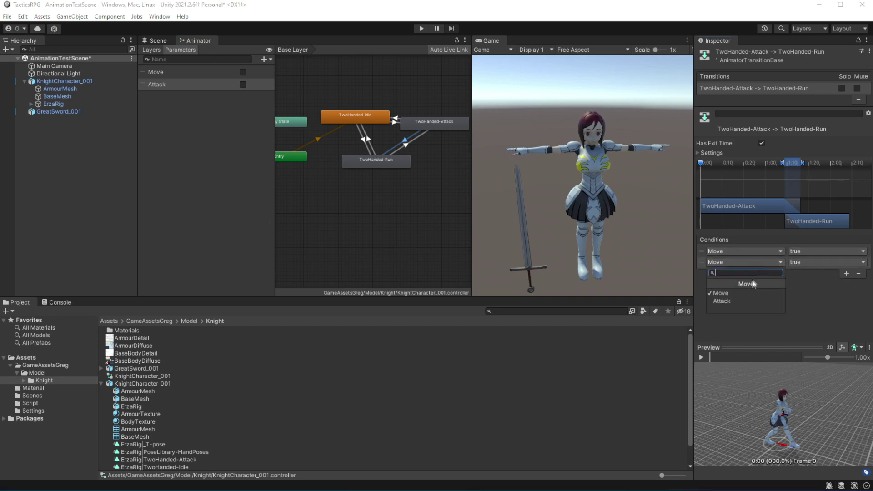
pyautogui.click(718, 284)
pyautogui.click(814, 263)
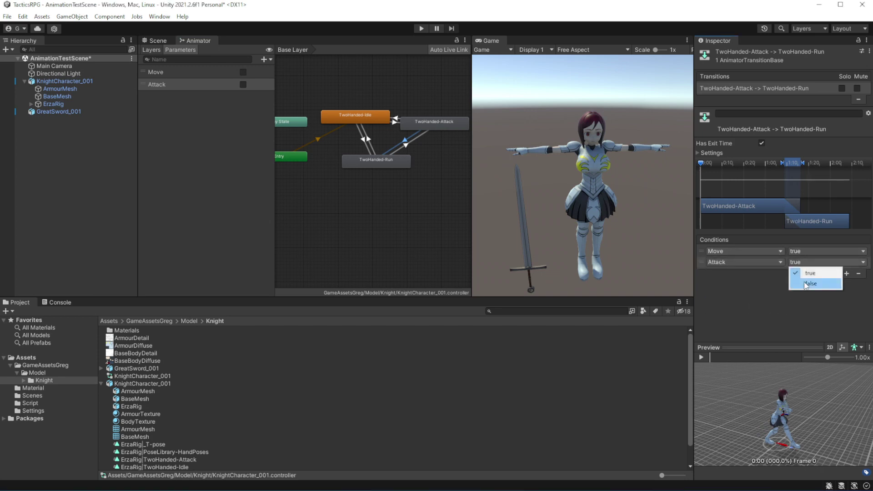
pyautogui.click(808, 286)
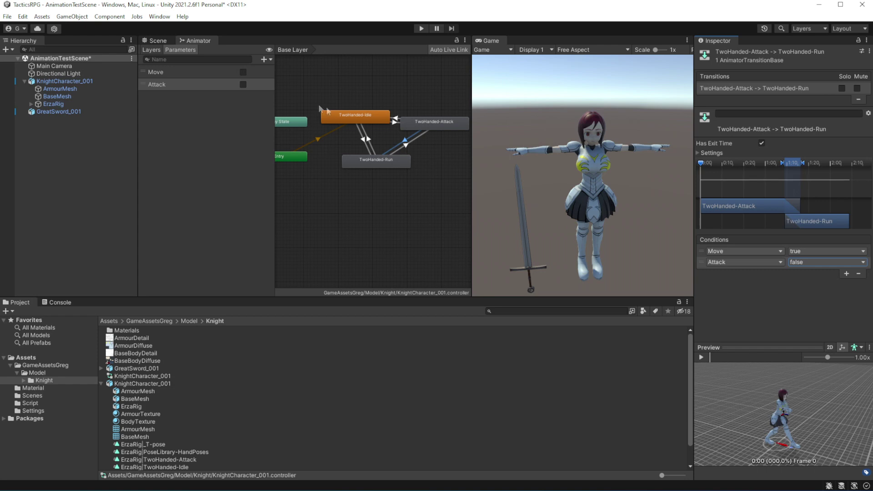
pyautogui.click(413, 140)
pyautogui.click(408, 142)
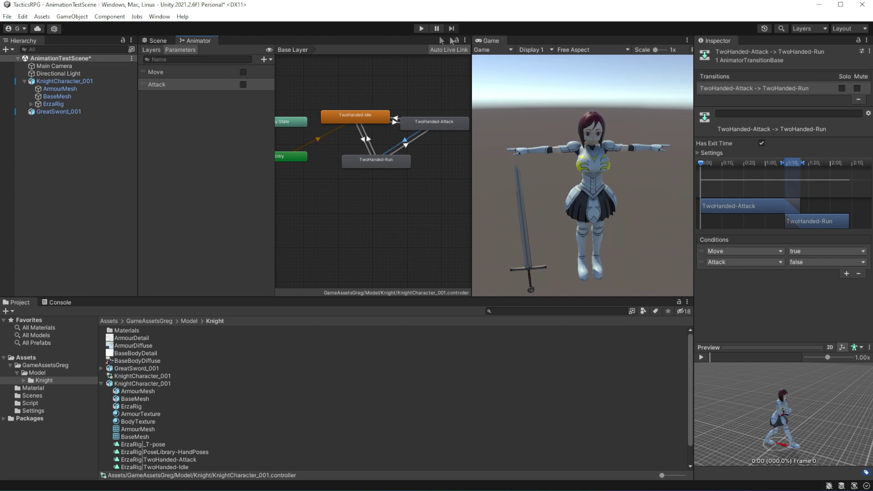
# Widen the Game view slightly and test the run animation in Play mode by switching the Move parameter on and off
pyautogui.moveTo(472, 141); pyautogui.dragTo(452, 141)
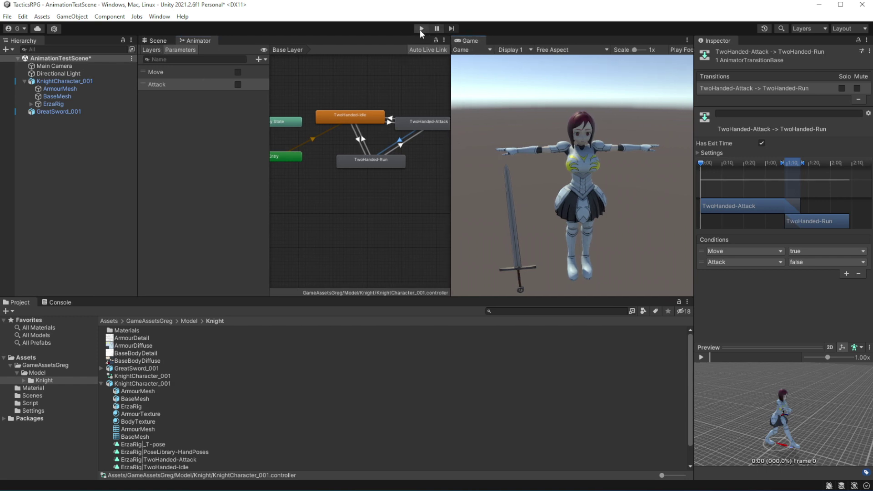
pyautogui.click(422, 28)
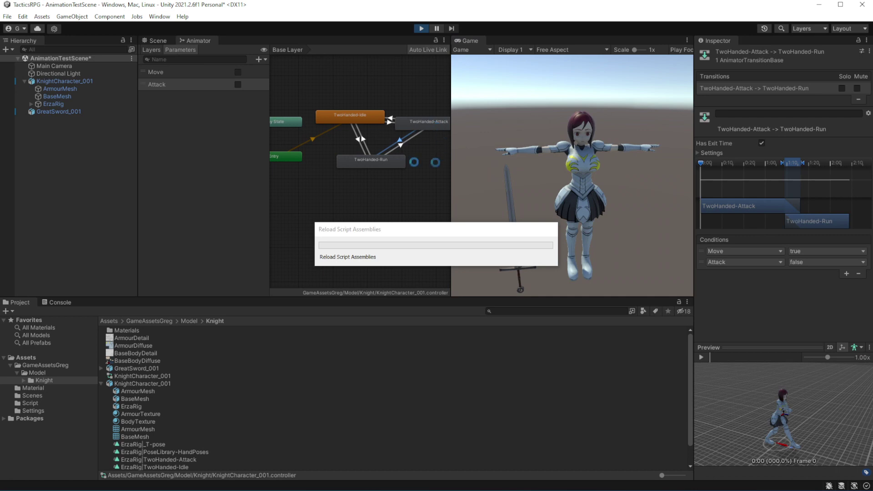
pyautogui.click(238, 72)
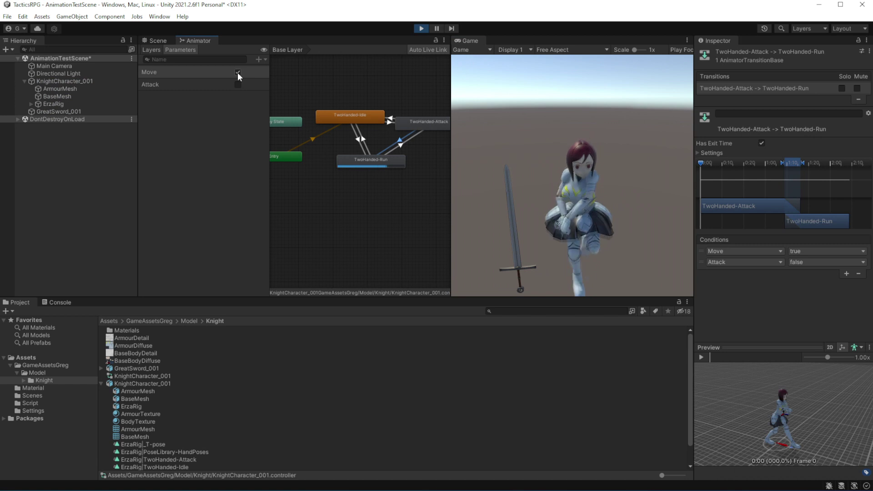
pyautogui.click(237, 73)
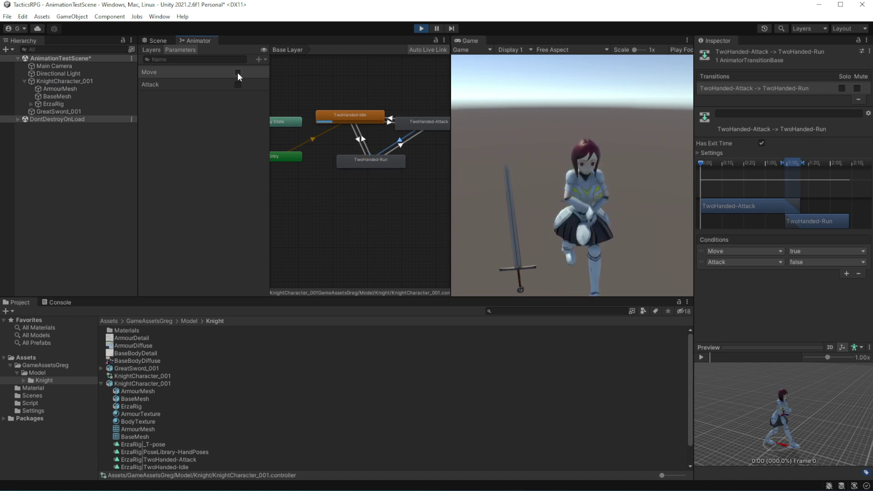
pyautogui.click(420, 30)
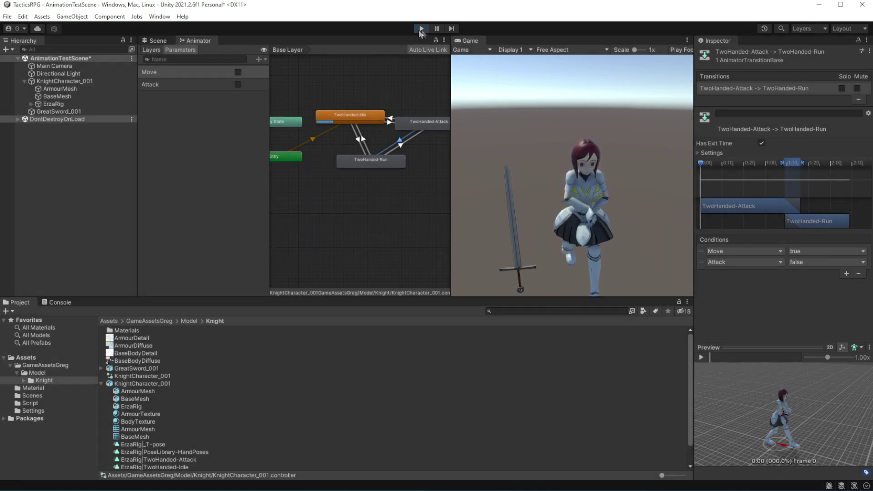
# Rotate the Main Camera in the scene to about X 20, Y 201, Z 5.2
pyautogui.click(155, 41)
pyautogui.click(313, 166)
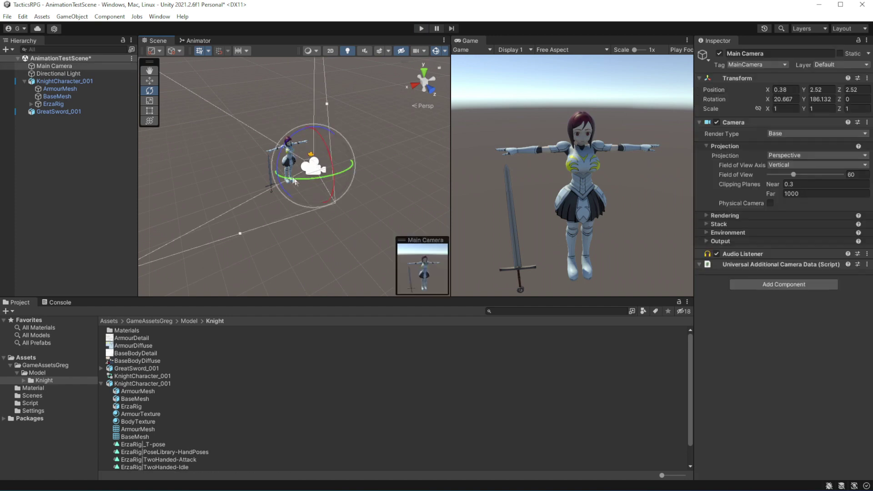
pyautogui.moveTo(324, 179); pyautogui.dragTo(301, 177)
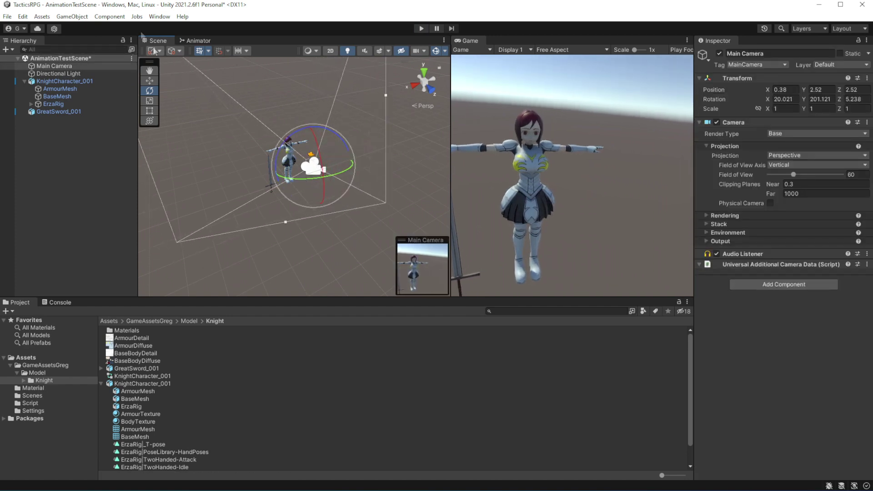
# Move the Main Camera to about (1.04, 2.97, 2.09) and rotate it to about (30.2, 206.1, 1.4)
pyautogui.click(149, 81)
pyautogui.moveTo(351, 159); pyautogui.dragTo(326, 164)
pyautogui.moveTo(284, 137); pyautogui.dragTo(267, 150)
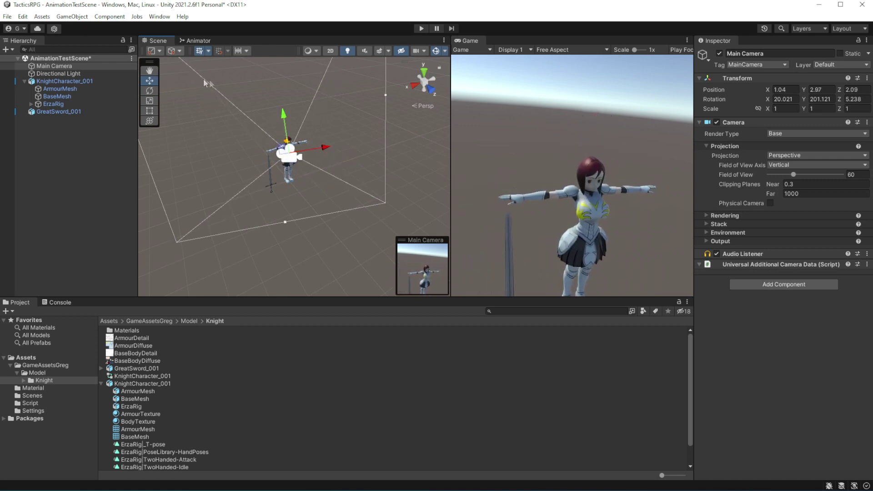
pyautogui.click(150, 91)
pyautogui.moveTo(290, 142); pyautogui.dragTo(320, 132)
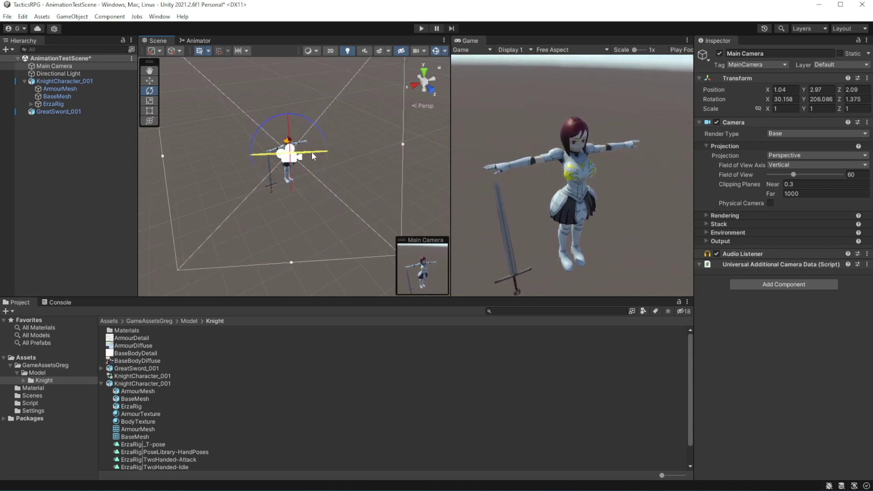
# Check the camera framing briefly in Play mode and lower the Main Camera to about (1.08, 2.8, 2.18)
pyautogui.click(421, 28)
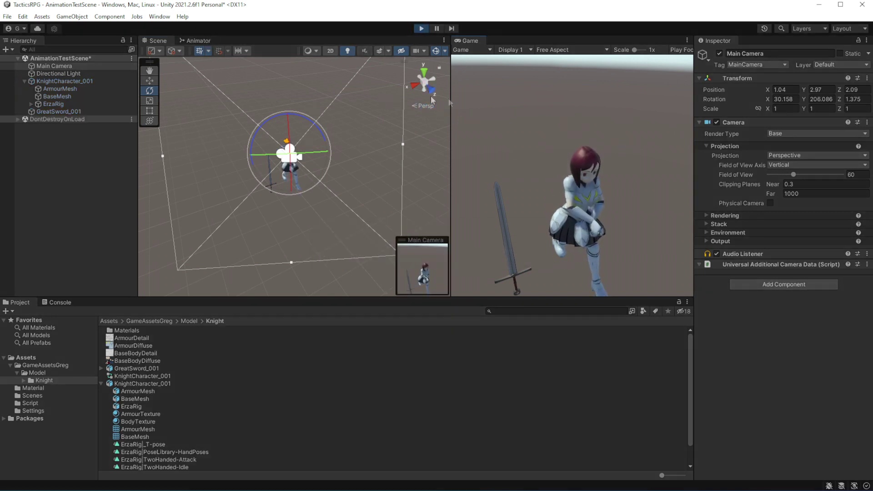
pyautogui.click(421, 29)
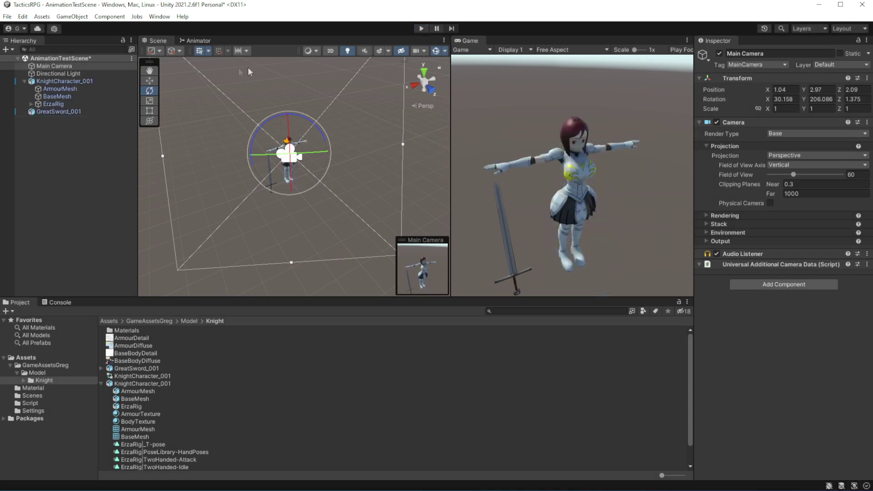
pyautogui.click(150, 81)
pyautogui.moveTo(289, 115); pyautogui.dragTo(288, 120)
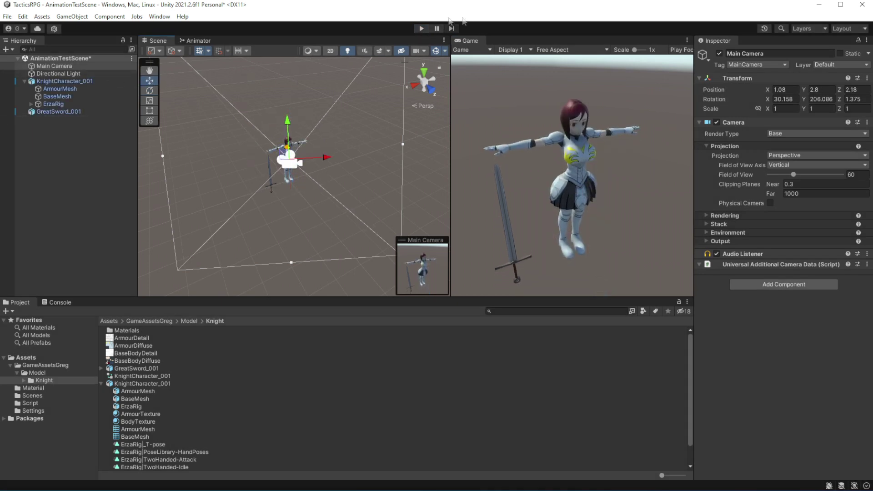
# Test the animator in Play mode by switching the Move and Attack parameters on and off while watching the state graph
pyautogui.click(422, 29)
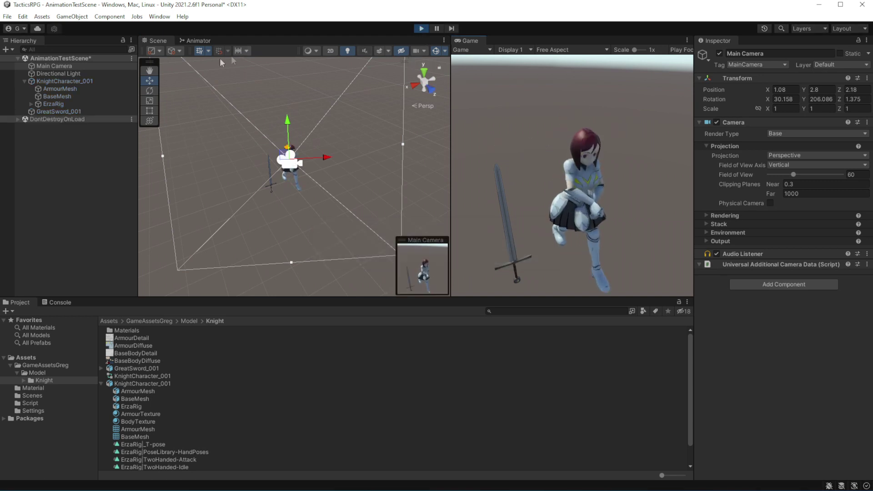
pyautogui.click(196, 41)
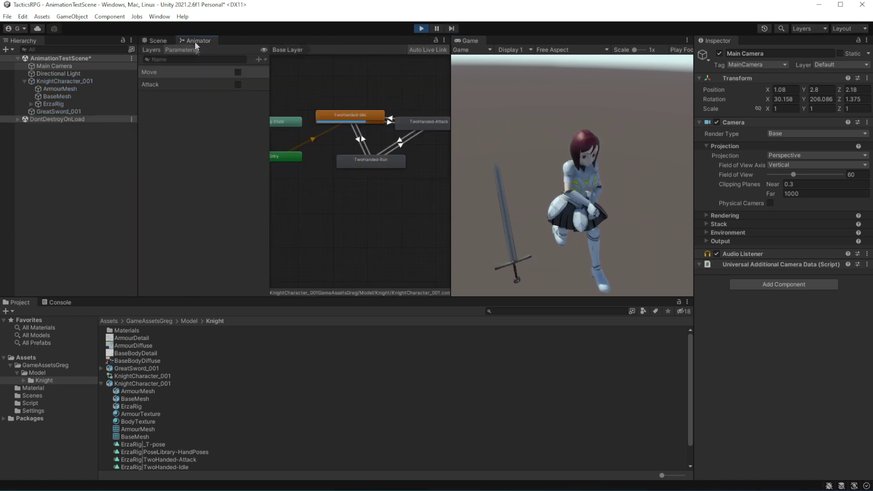
pyautogui.click(238, 72)
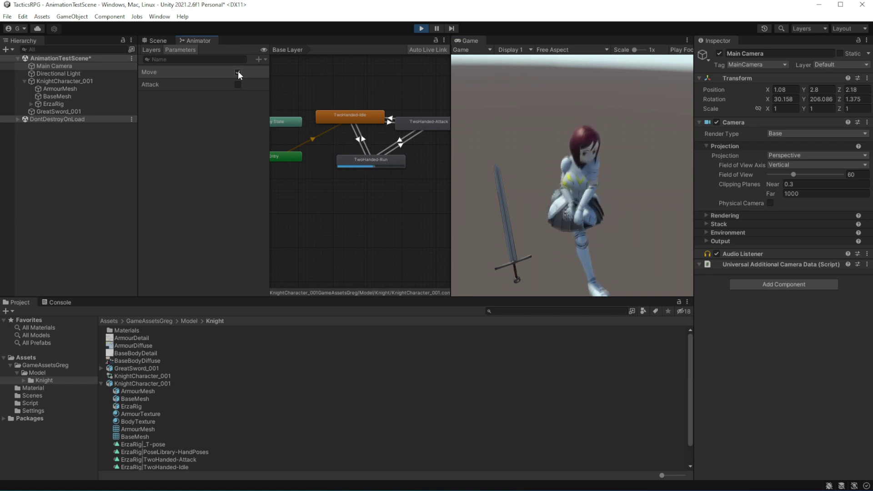
pyautogui.click(238, 71)
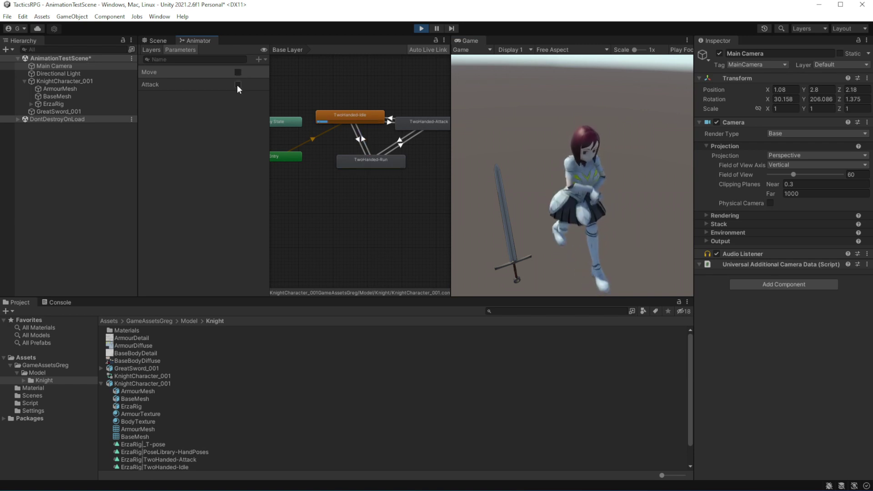
pyautogui.click(237, 84)
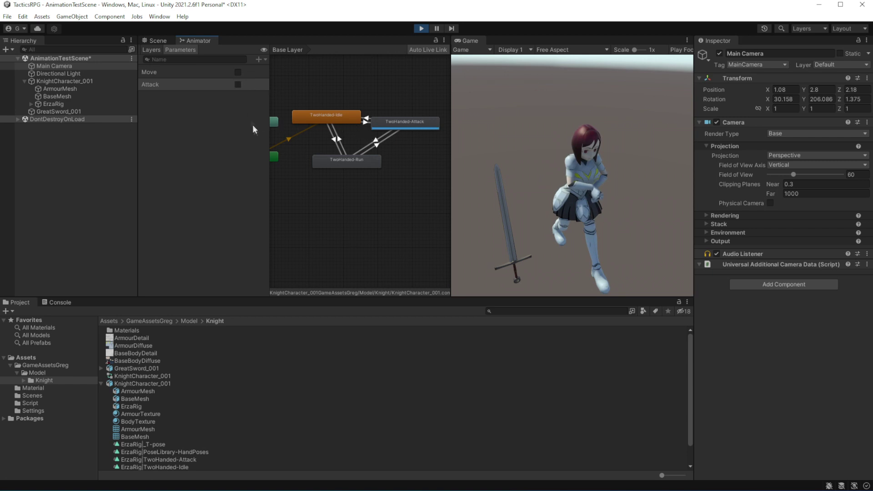
pyautogui.click(238, 84)
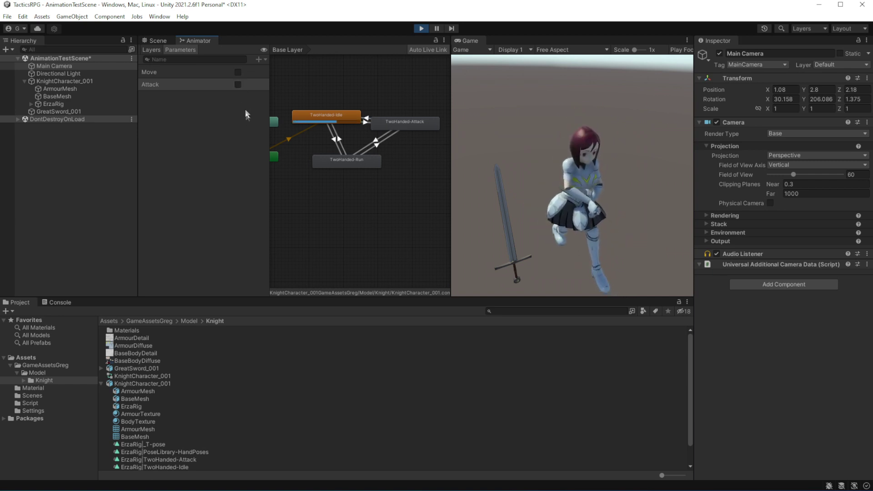
pyautogui.click(237, 85)
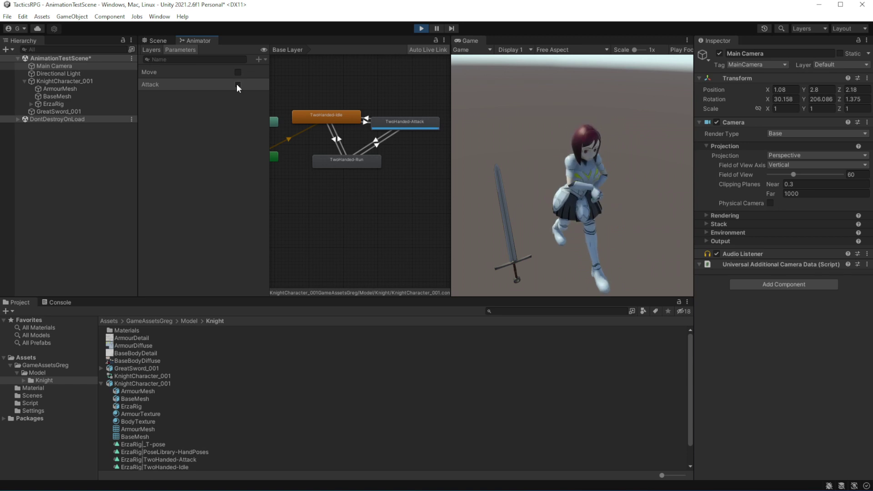
pyautogui.click(421, 27)
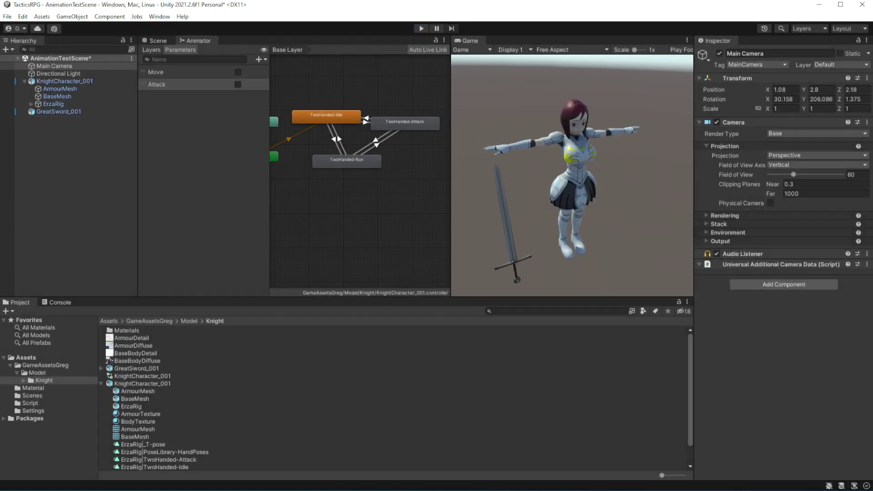
# Turn off Has Exit Time on the Idle-to-Run, Run-to-Idle, Run-to-Attack and Idle-to-Attack transitions, leaving it on for Attack-to-Run
pyautogui.click(338, 140)
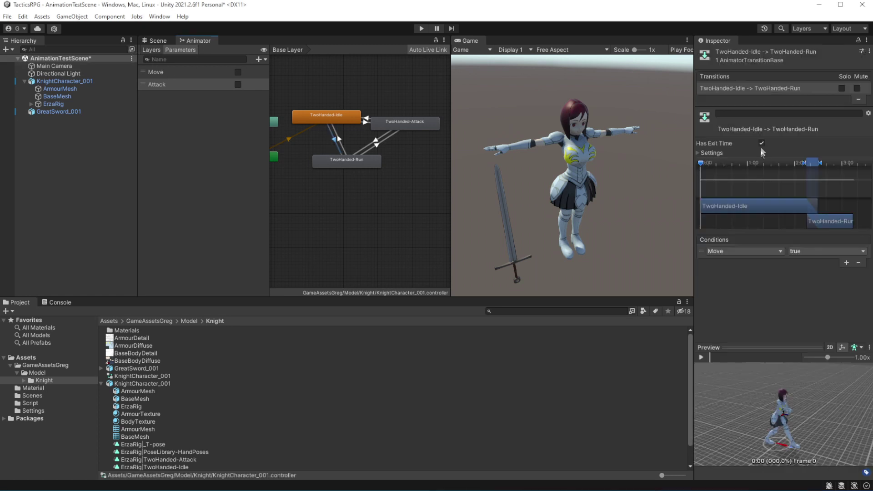
pyautogui.click(762, 144)
pyautogui.click(340, 141)
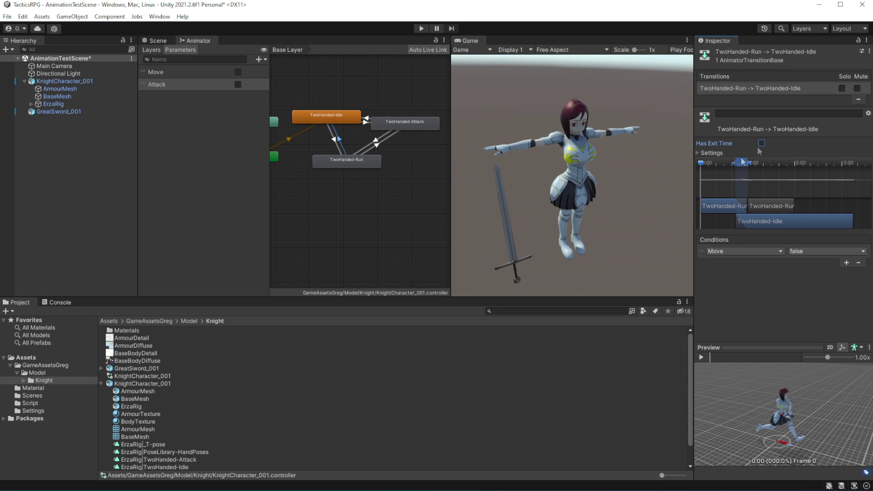
pyautogui.click(377, 145)
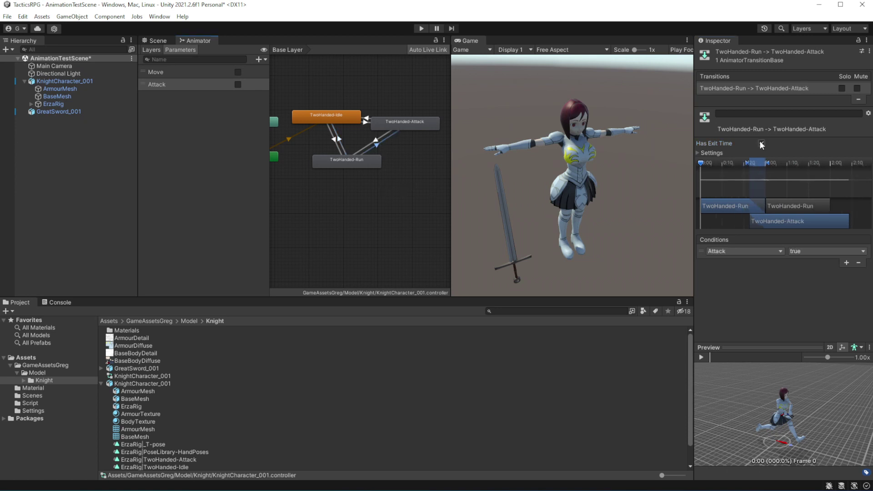
pyautogui.click(378, 144)
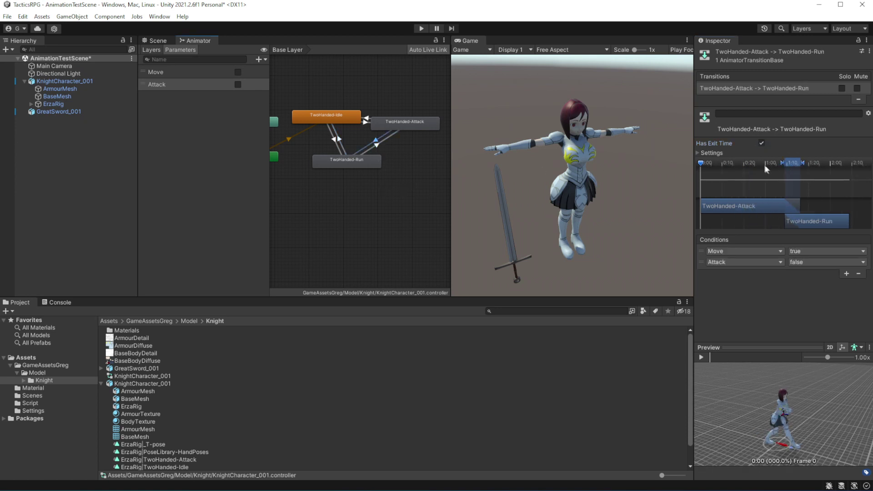
pyautogui.click(368, 121)
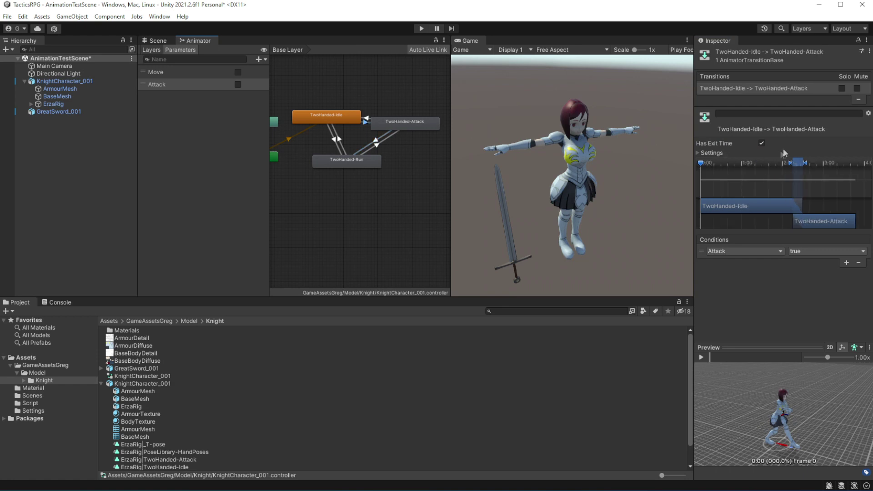
pyautogui.click(762, 143)
# Test the retuned transitions in Play mode by switching the Move and Attack parameters on and off, alone and combined
pyautogui.click(417, 28)
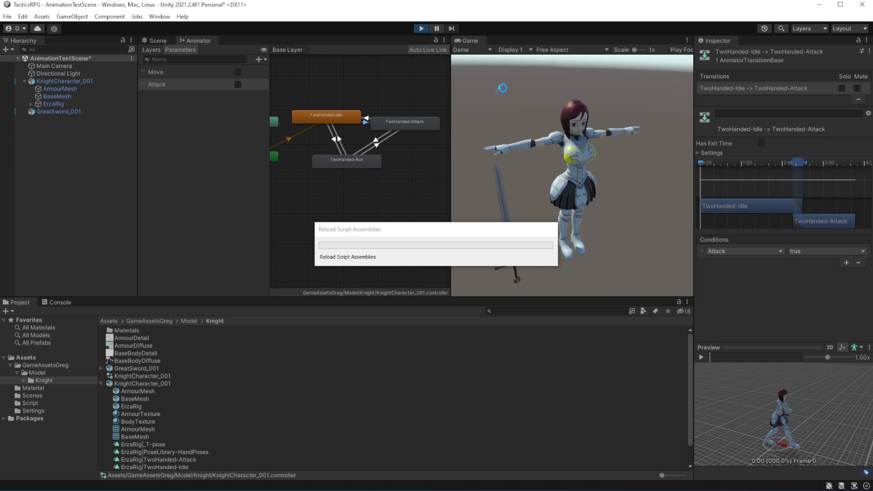
pyautogui.click(238, 72)
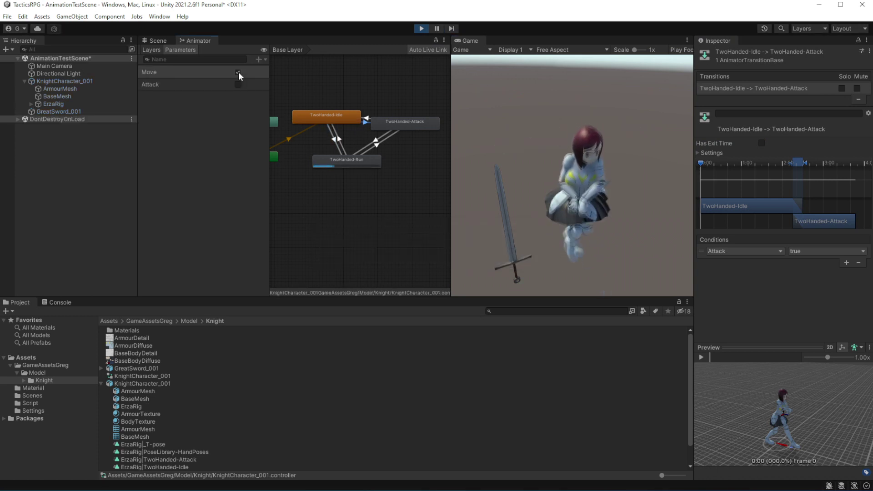
pyautogui.click(238, 72)
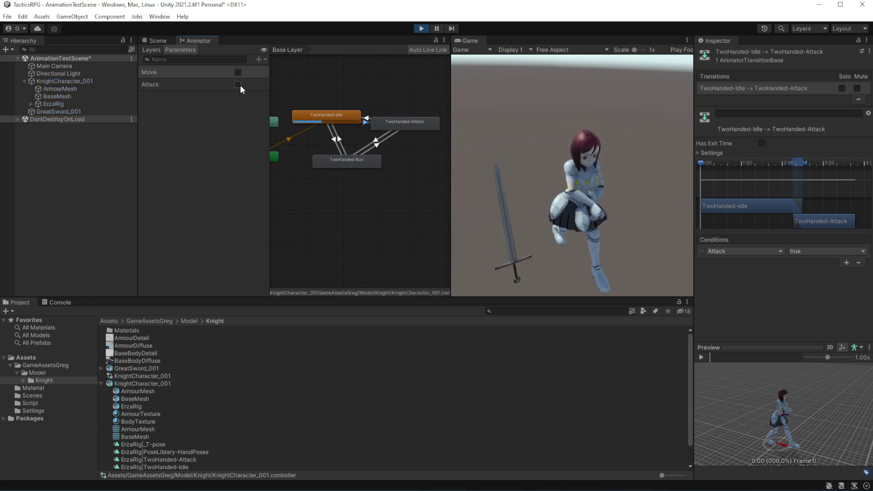
pyautogui.click(238, 84)
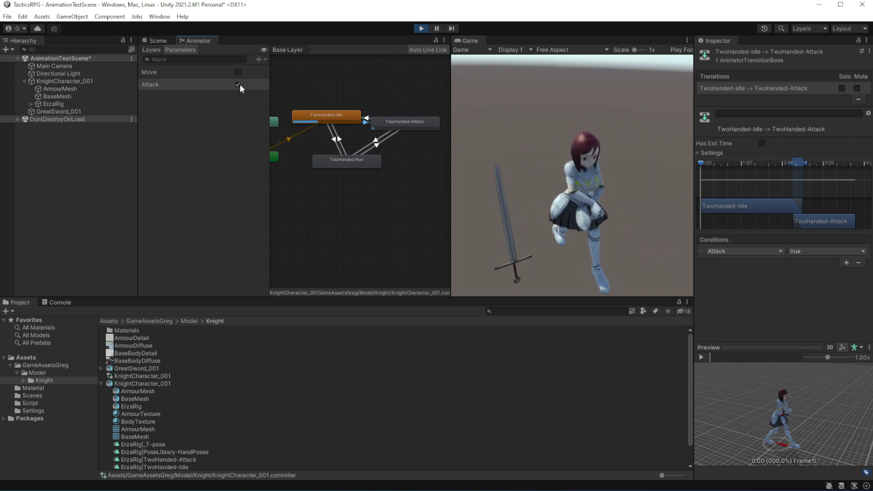
pyautogui.click(239, 85)
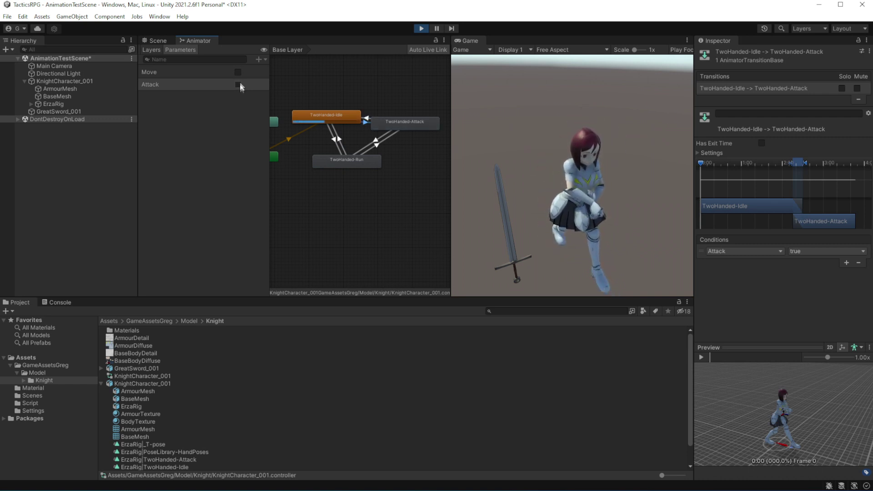
pyautogui.click(238, 71)
pyautogui.click(238, 85)
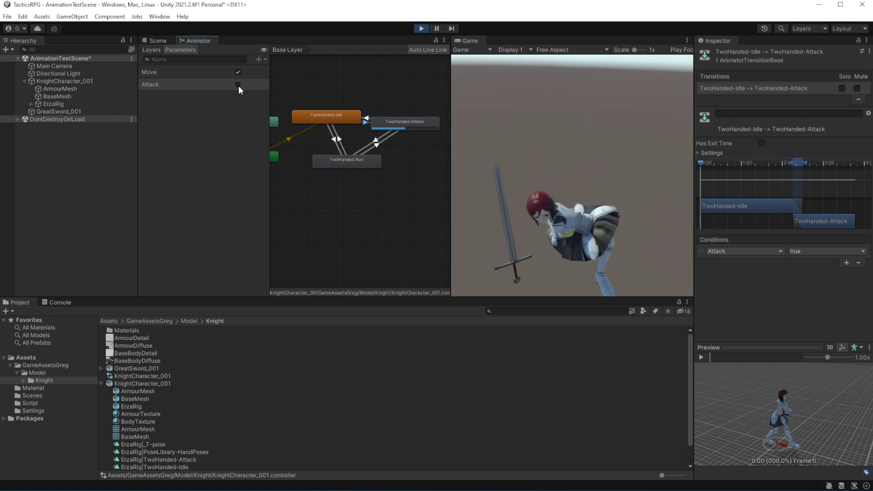
pyautogui.click(239, 84)
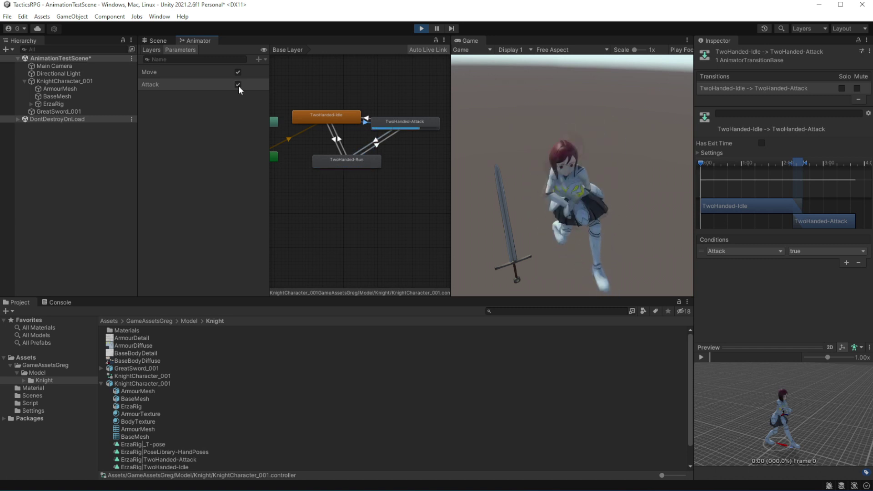
pyautogui.click(239, 84)
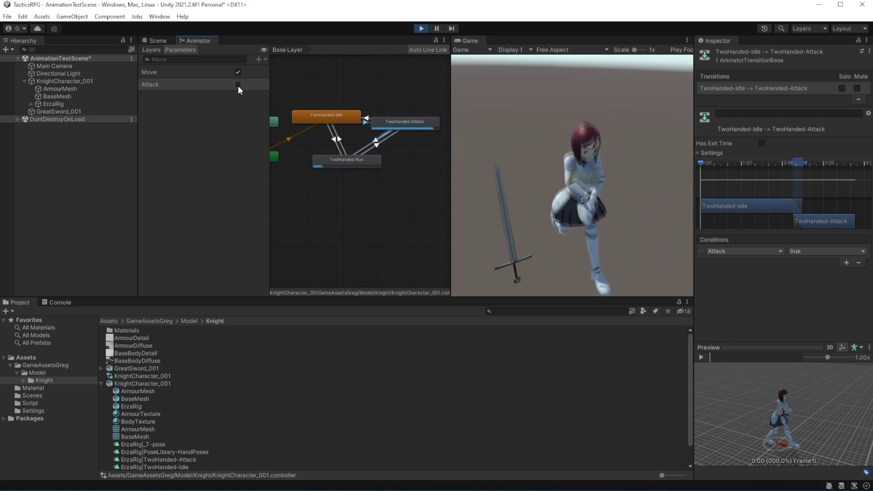
pyautogui.click(238, 71)
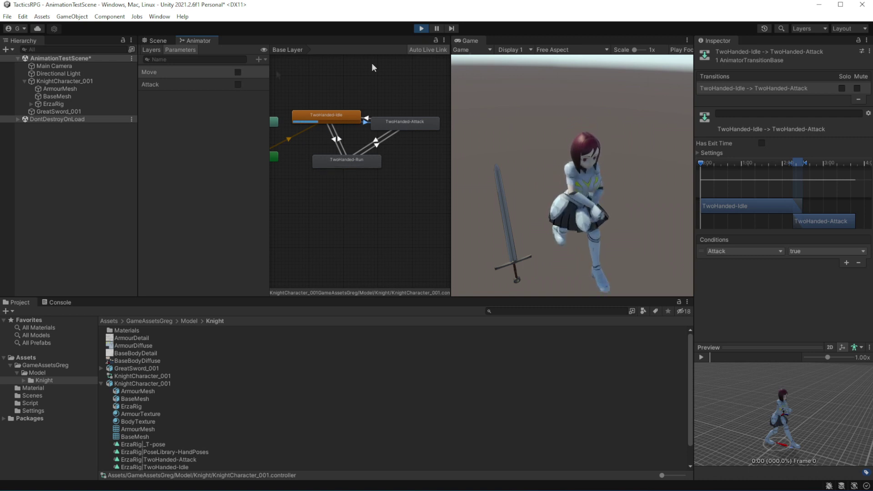
pyautogui.click(419, 32)
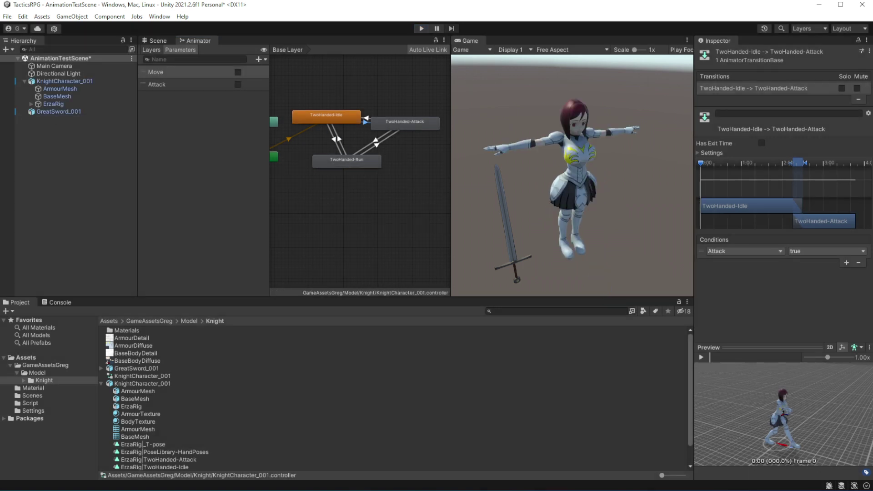
# Expand the ErzaRig bone hierarchy and parent GreatSword_001 to the Sword.DEF.r bone
pyautogui.click(31, 104)
pyautogui.click(38, 111)
pyautogui.keyDown('alt'); pyautogui.click(44, 119); pyautogui.keyUp('alt')
pyautogui.scroll(-15, 110, 159)
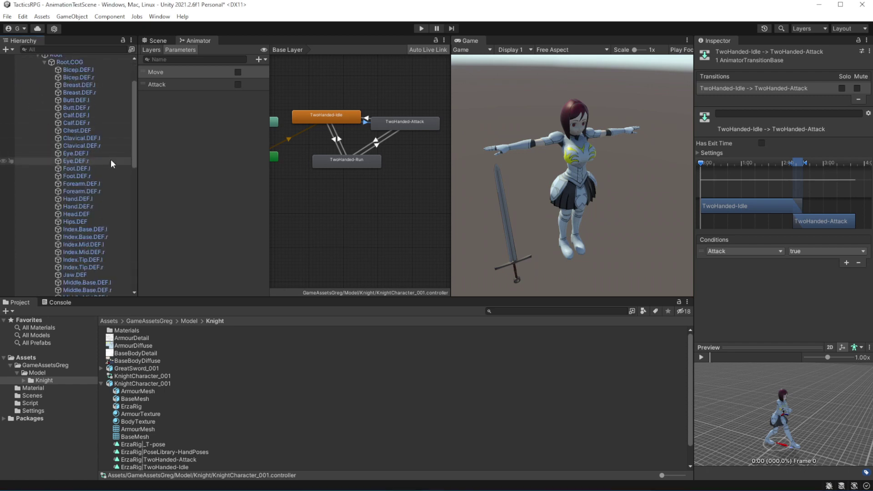
pyautogui.scroll(-5, 111, 158)
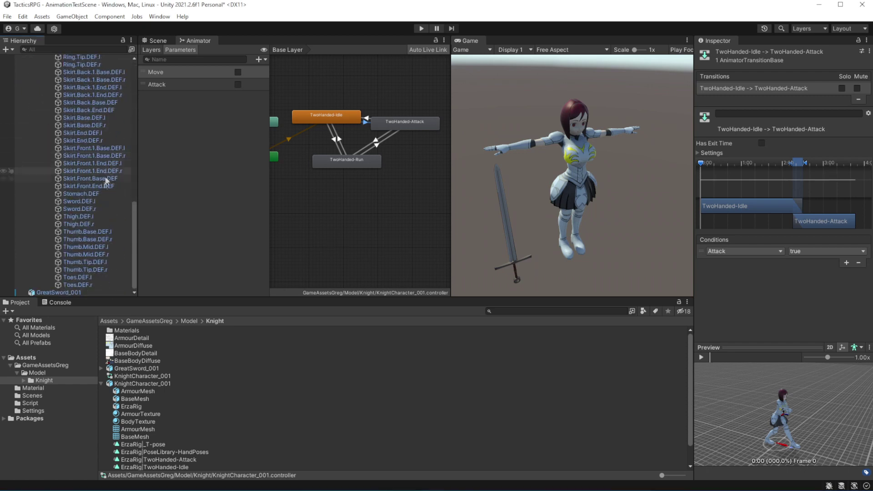
pyautogui.click(79, 201)
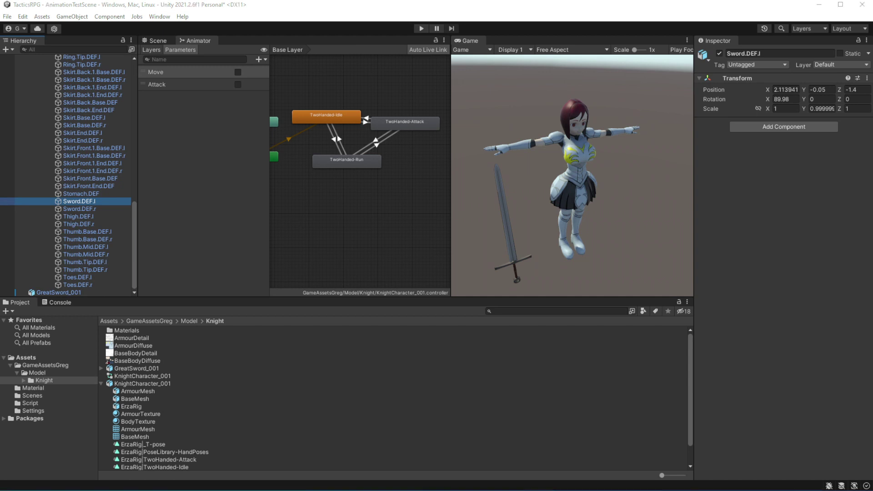
pyautogui.click(99, 208)
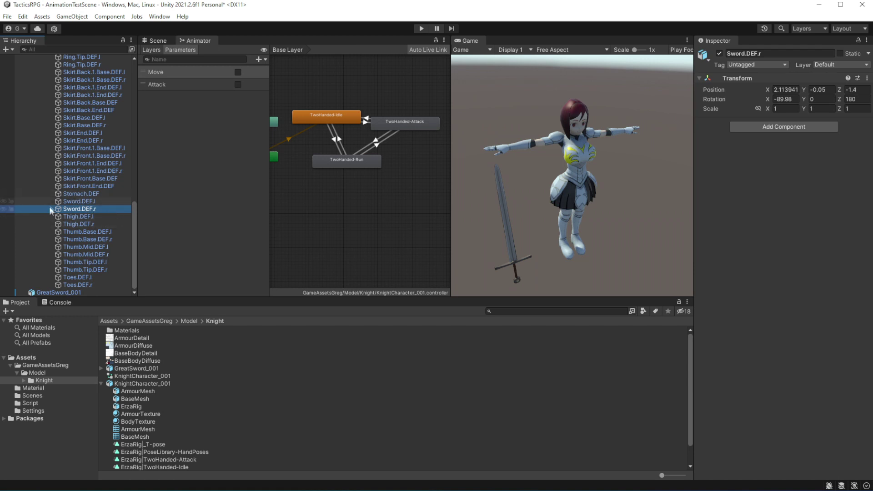
pyautogui.moveTo(55, 292); pyautogui.dragTo(91, 208)
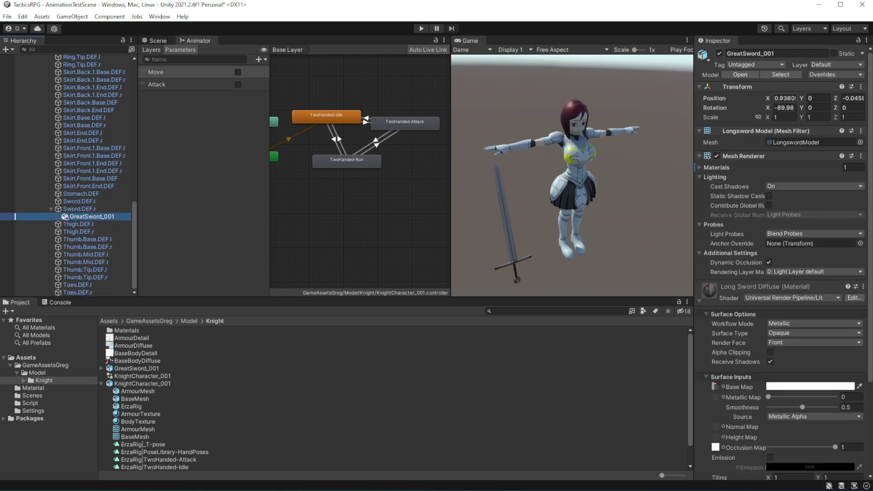
# Set GreatSword_001's local position and rotation to 0 on all axes
pyautogui.click(785, 98)
pyautogui.write('0')
pyautogui.press('Tab')
pyautogui.press('Tab')
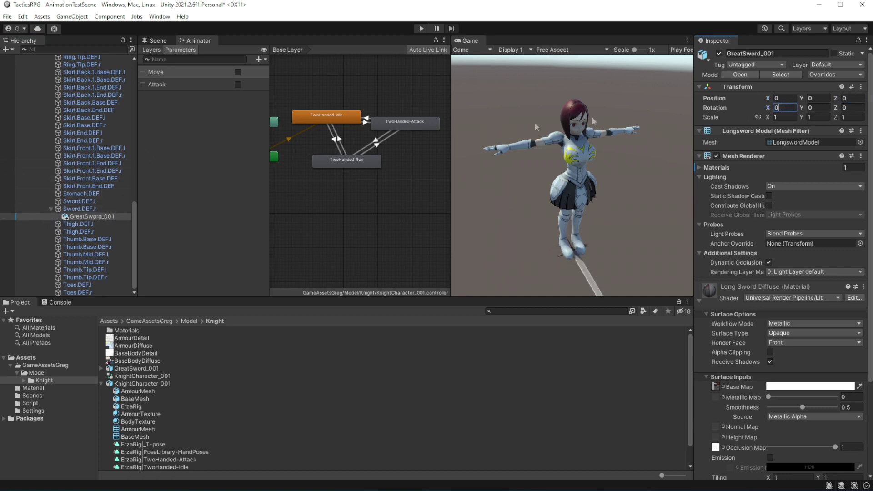
# Check the sword's orientation in Play mode in the Game and Scene views, and set GreatSword_001's X rotation to -90
pyautogui.click(421, 28)
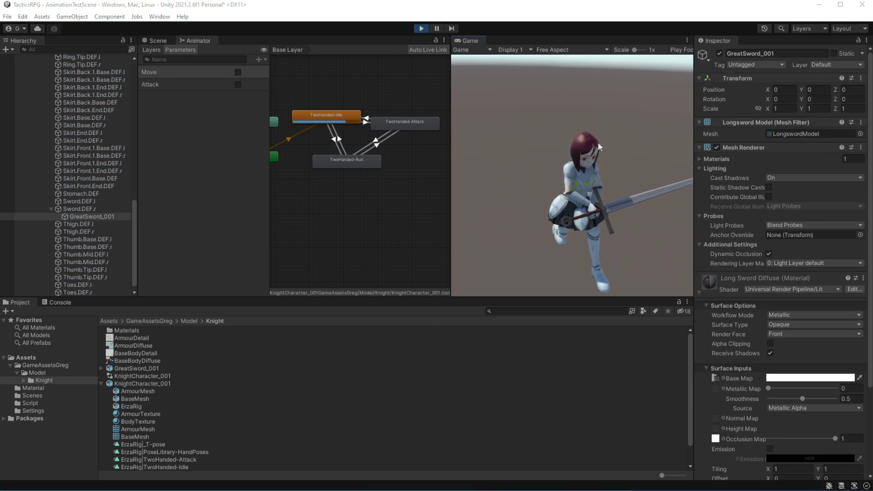
pyautogui.click(422, 29)
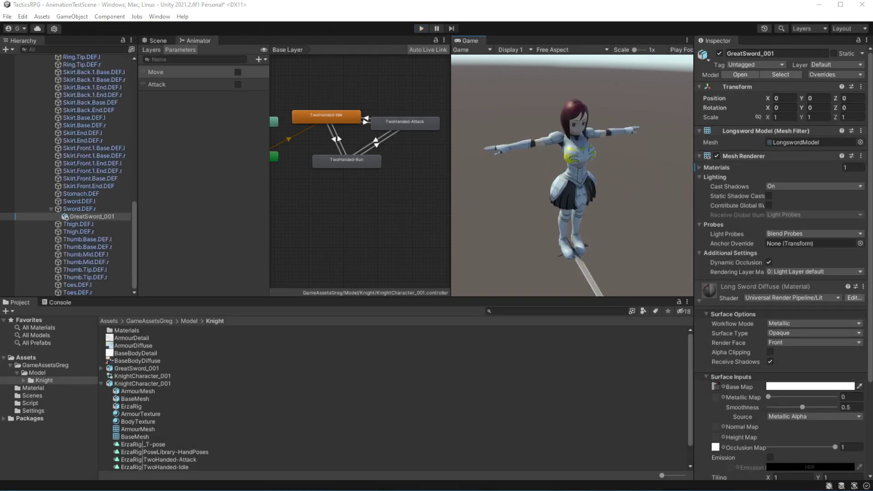
pyautogui.hotkey('ctrl', 'p')
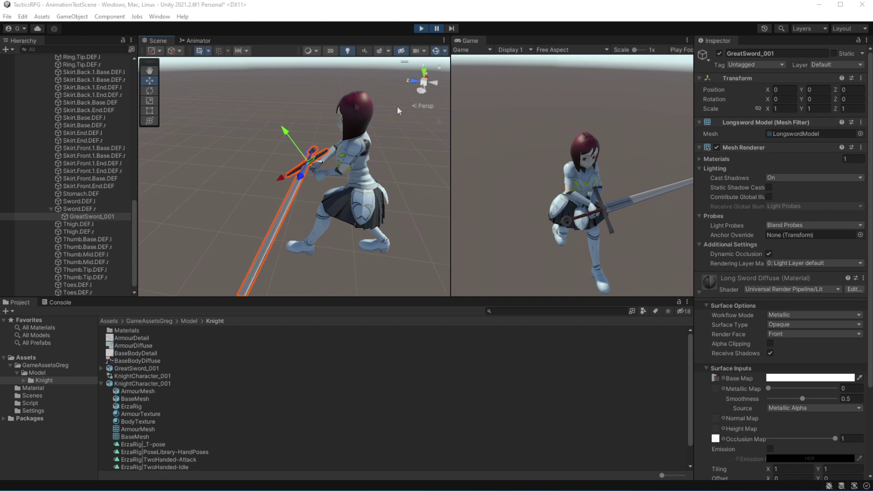
pyautogui.click(423, 29)
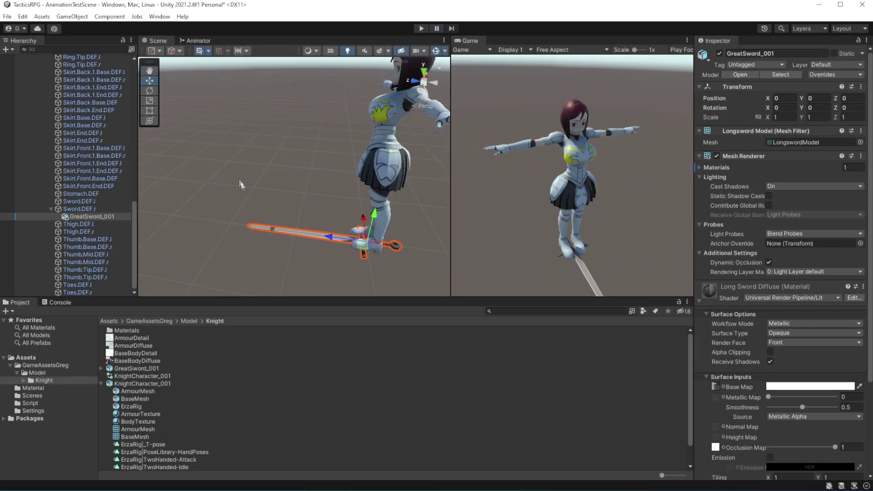
pyautogui.click(786, 108)
pyautogui.write('-90')
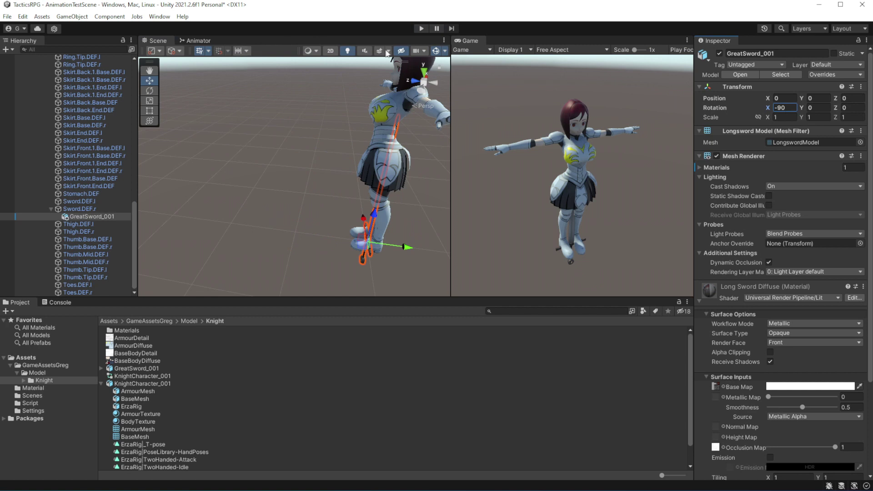
# Test the held sword in Play mode with the Move and Attack parameters toggled, and replay the scene with the Game view maximized
pyautogui.click(421, 28)
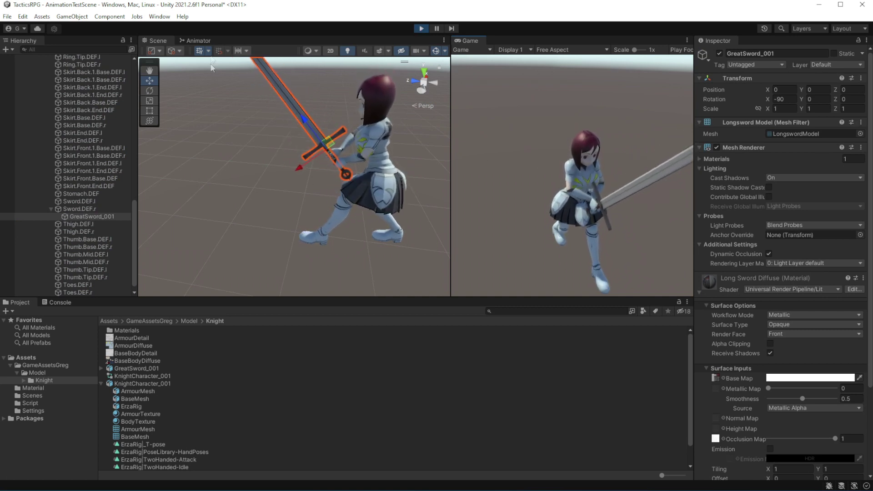
pyautogui.click(196, 41)
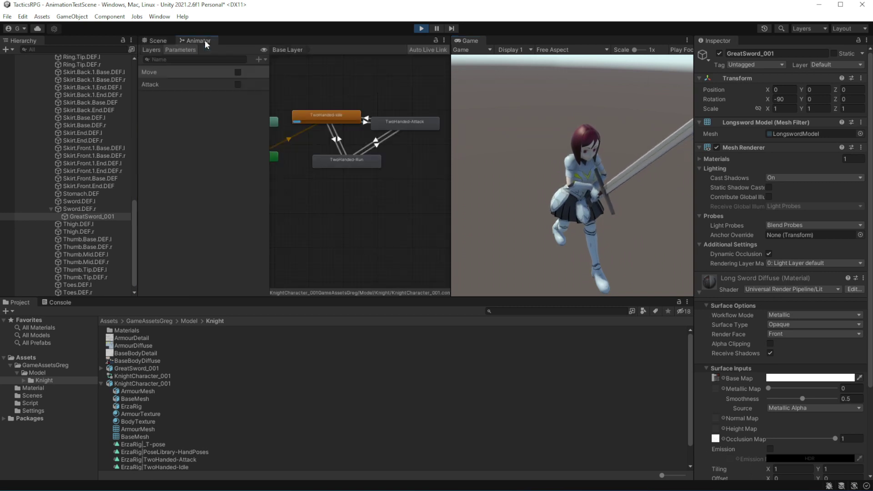
pyautogui.click(238, 72)
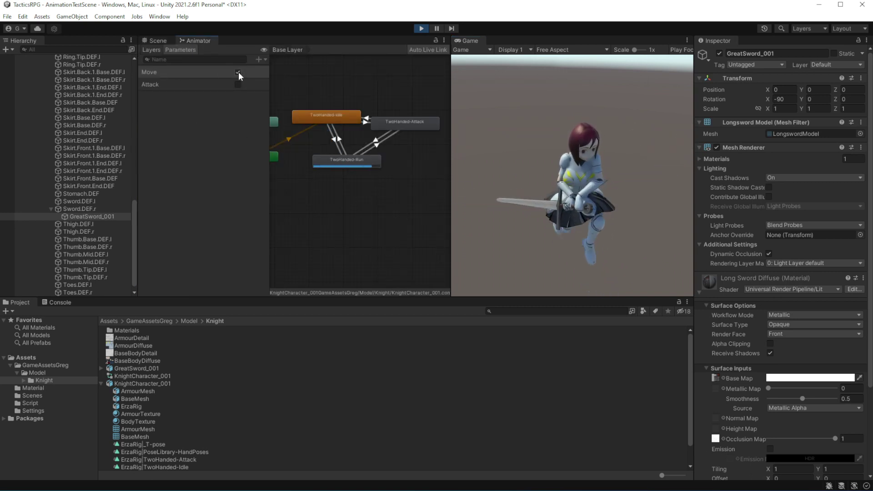
pyautogui.click(239, 72)
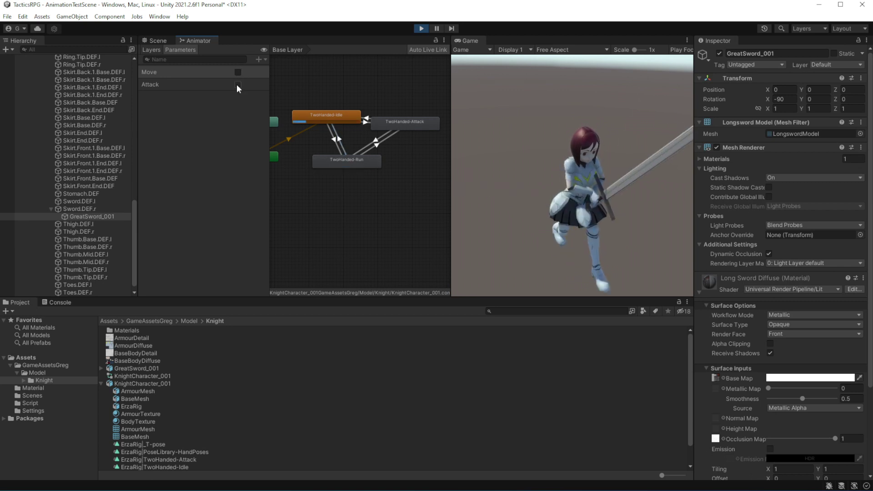
pyautogui.click(237, 83)
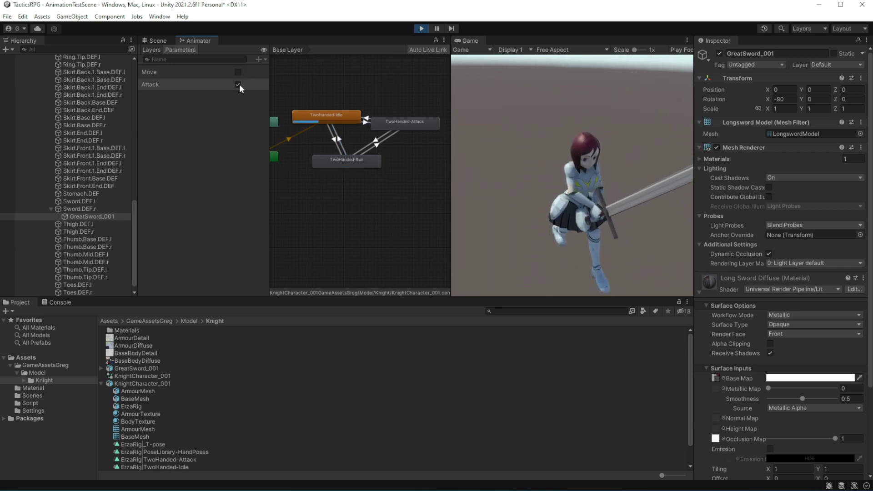
pyautogui.click(238, 84)
pyautogui.click(238, 84)
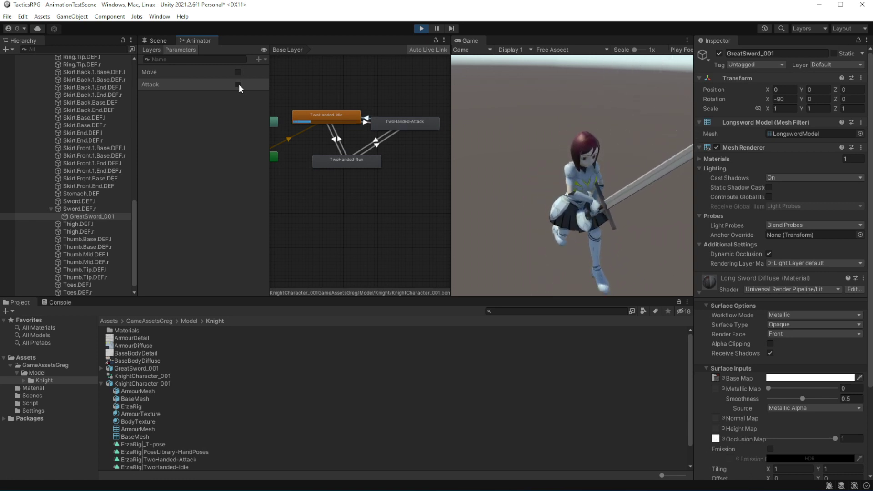
pyautogui.click(238, 72)
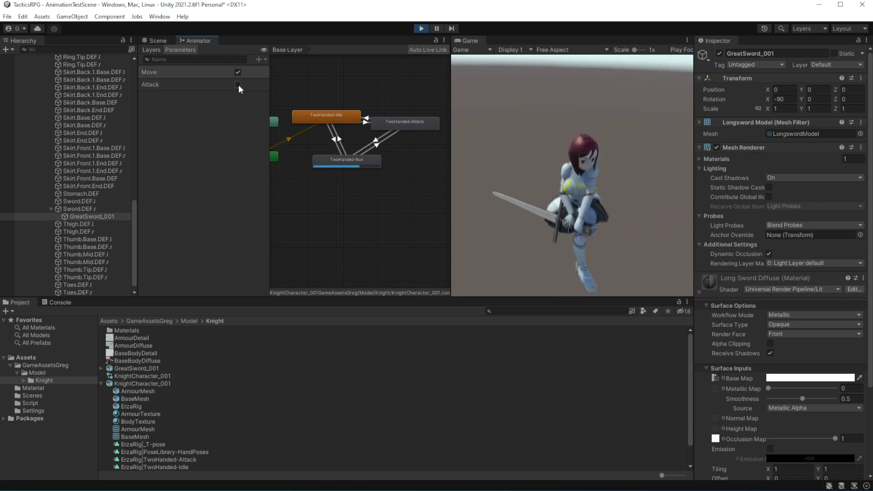
pyautogui.click(238, 85)
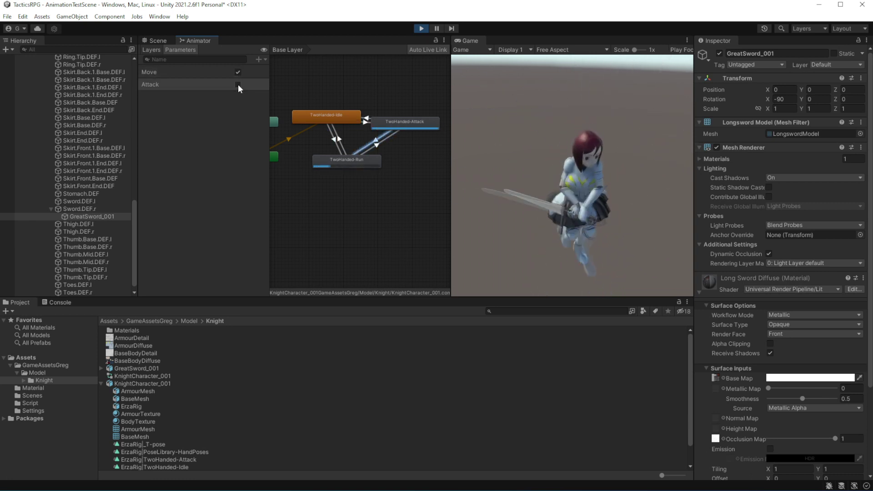
pyautogui.click(238, 84)
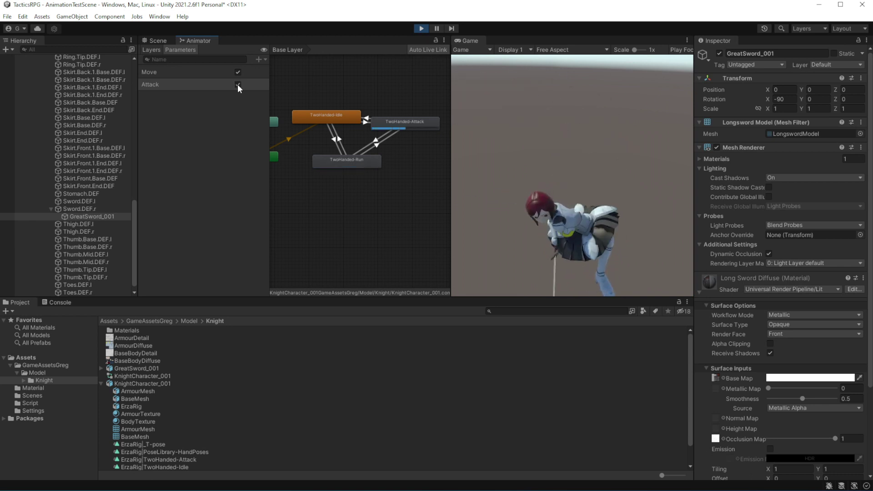
pyautogui.click(421, 28)
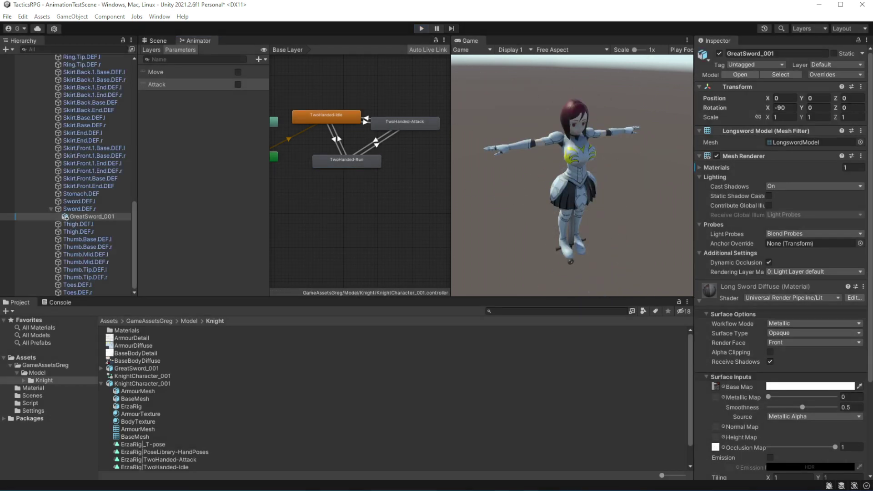
pyautogui.hotkey('ctrl', 'p')
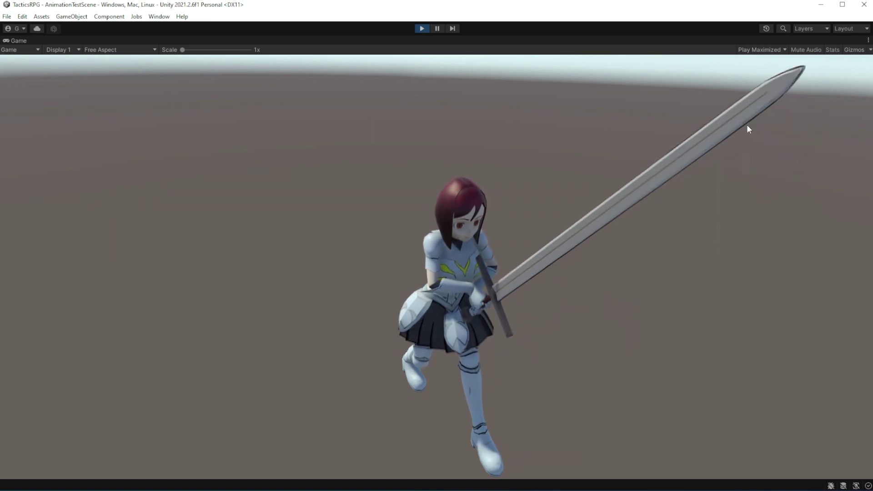